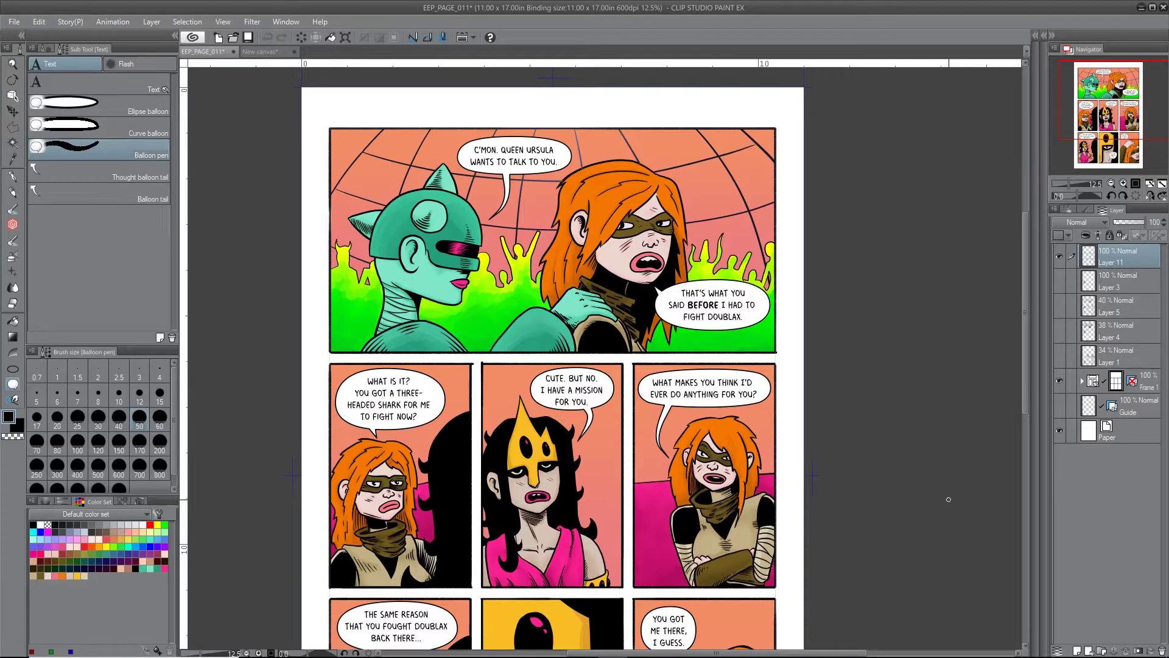
Switch to the layer-moving tool before moving on to the sample text page.
key("k")
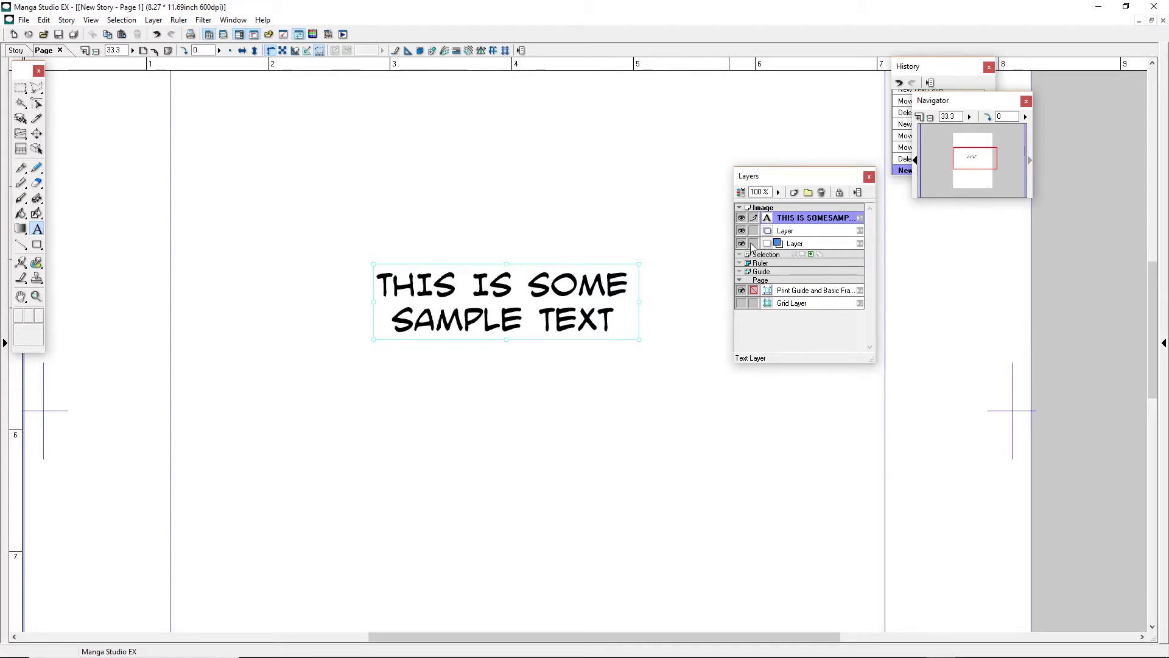
Wrap the sample text in an Ellipse A balloon and stretch it into a wide, flat oval.
double_click(768, 220)
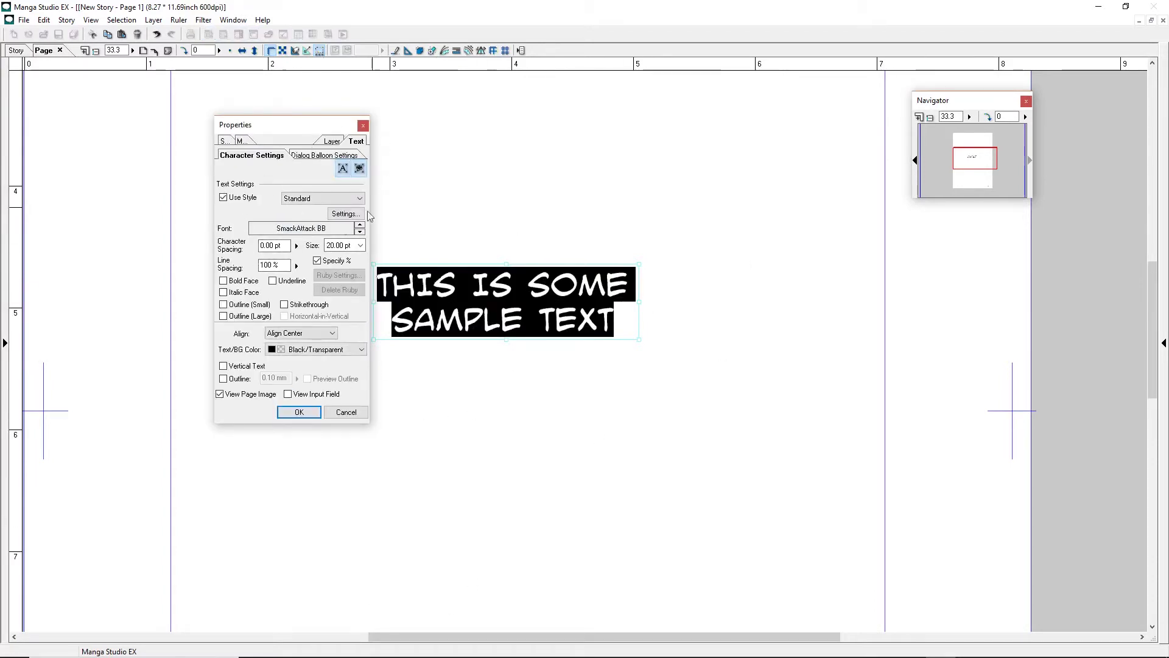
left_click(309, 157)
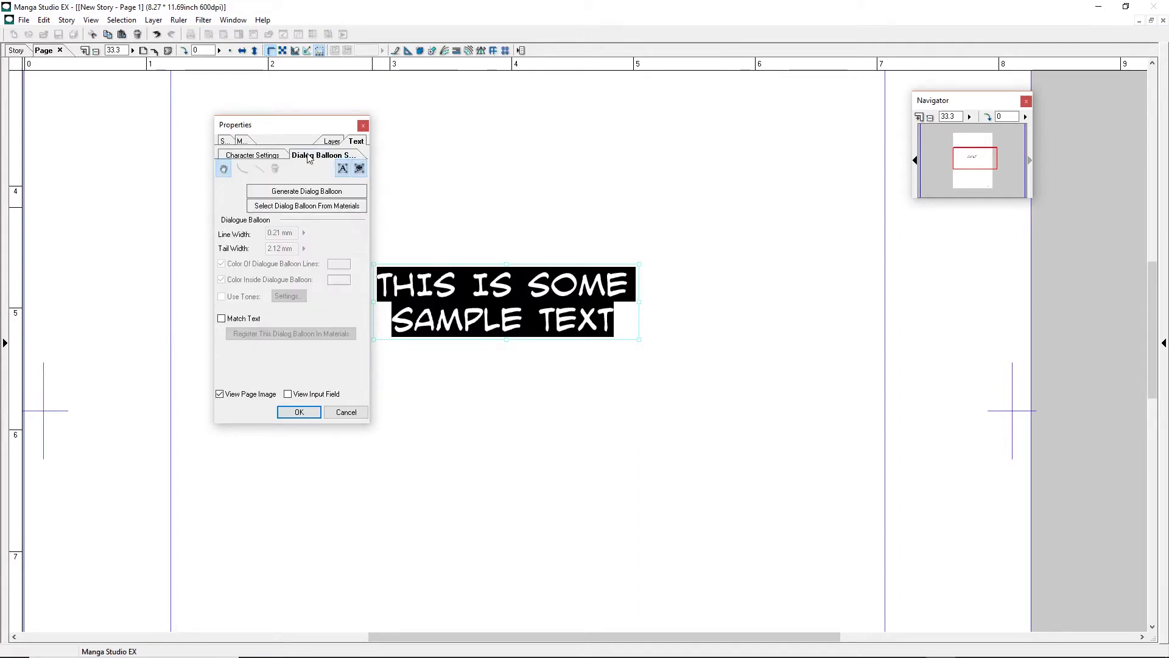
left_click_drag(302, 128, 272, 127)
left_click(296, 207)
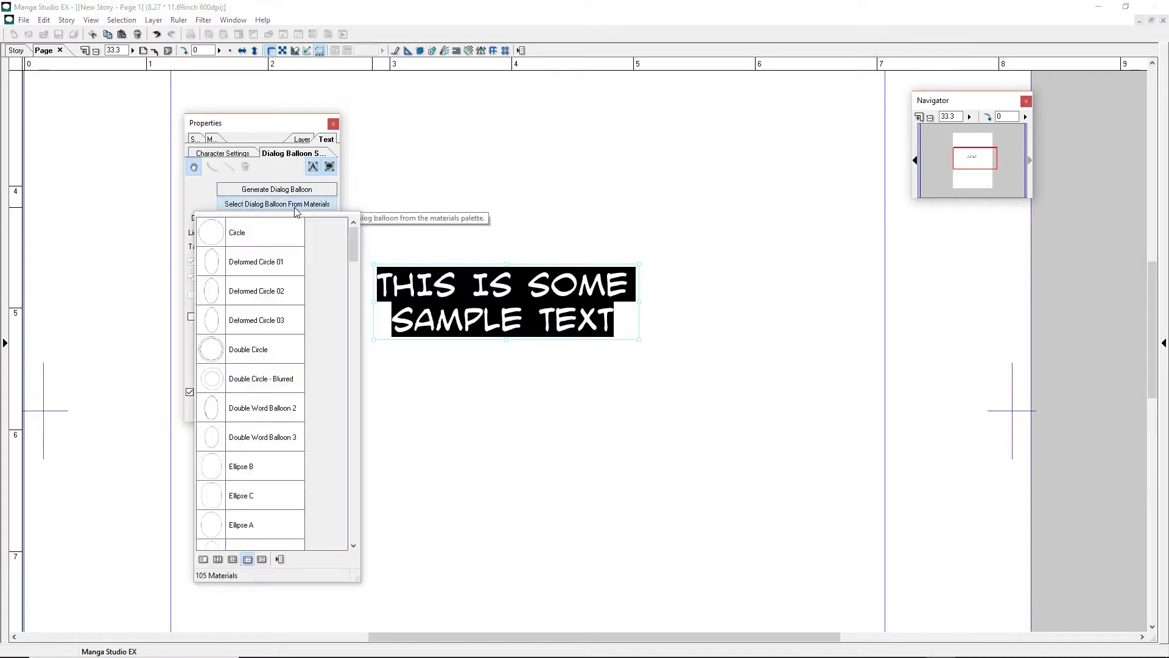
left_click_drag(354, 234, 364, 265)
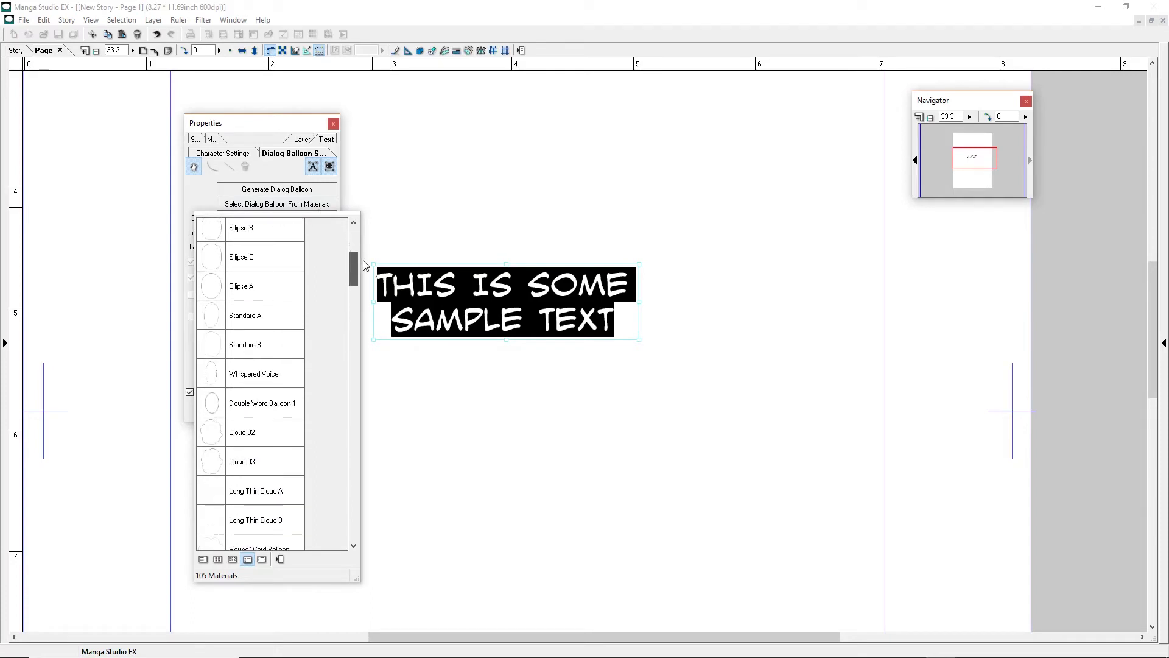
left_click(269, 260)
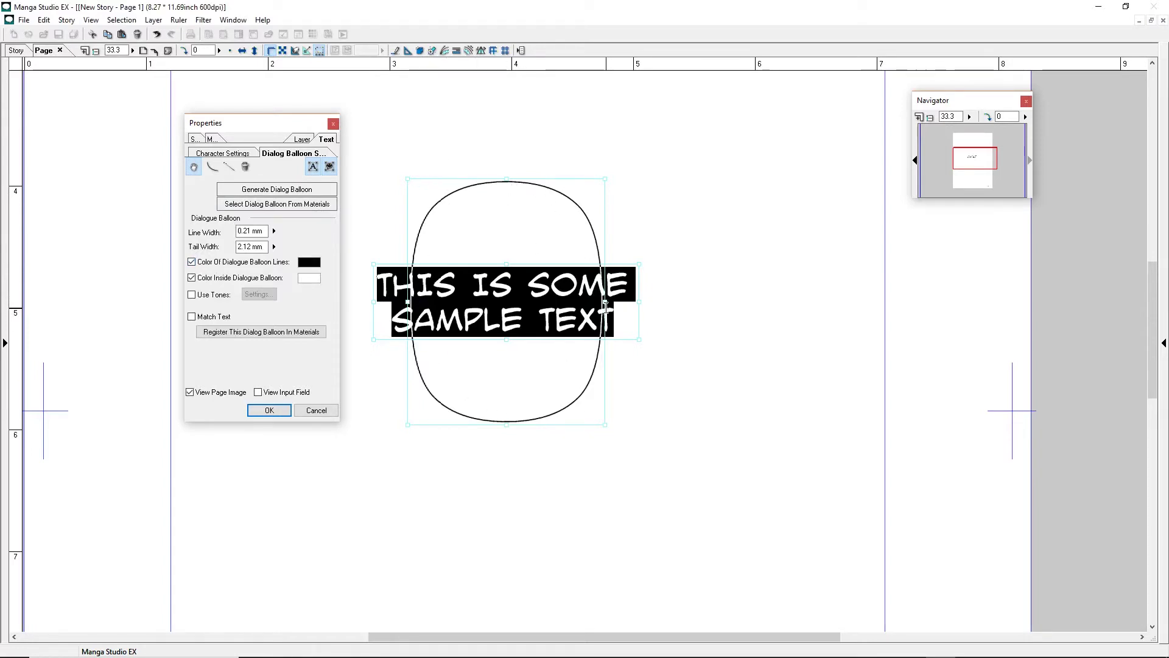
left_click_drag(611, 310, 709, 320)
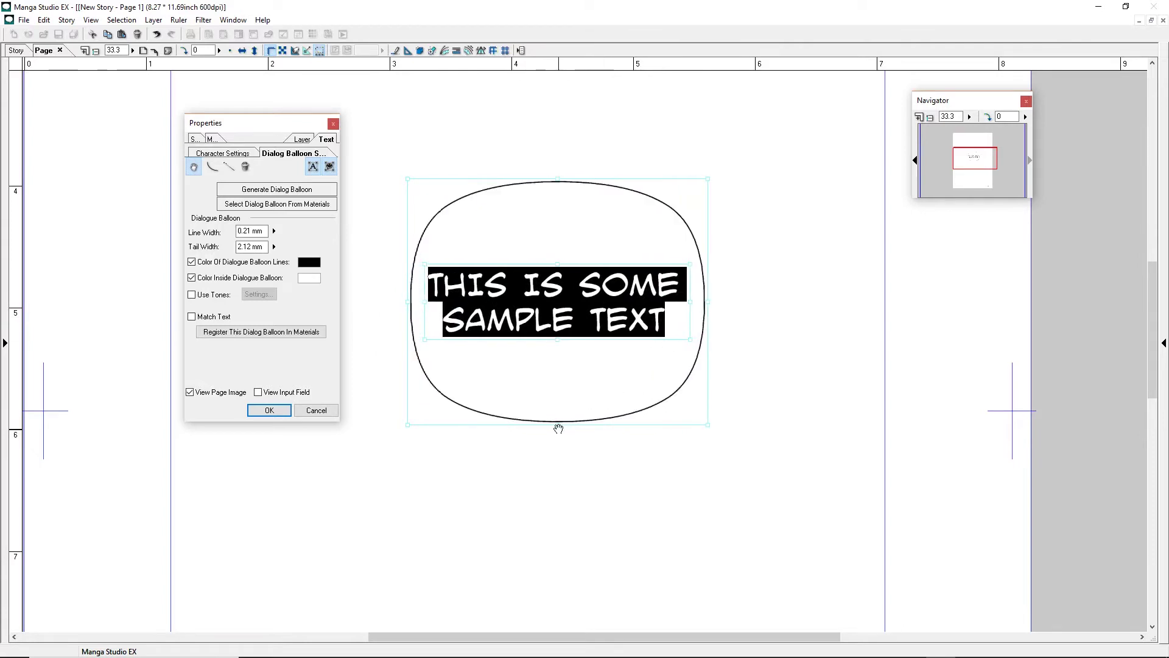
left_click_drag(556, 425, 560, 272)
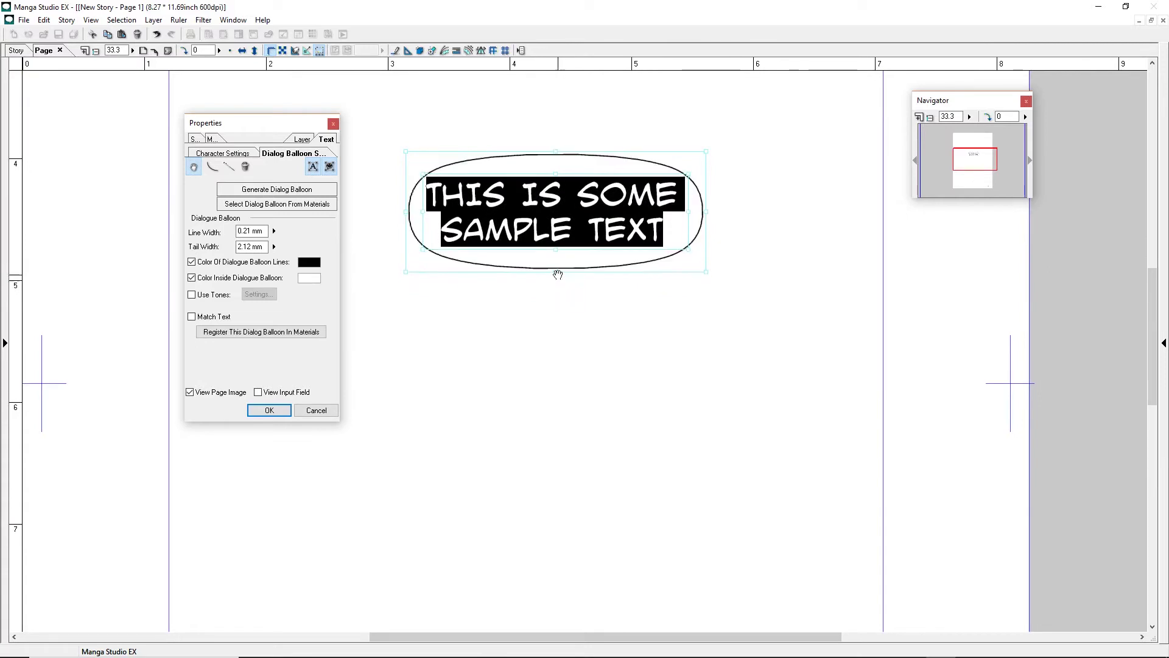
Confirm the balloon, then pull a pointed tail from its lower left toward the bottom left.
left_click(284, 412)
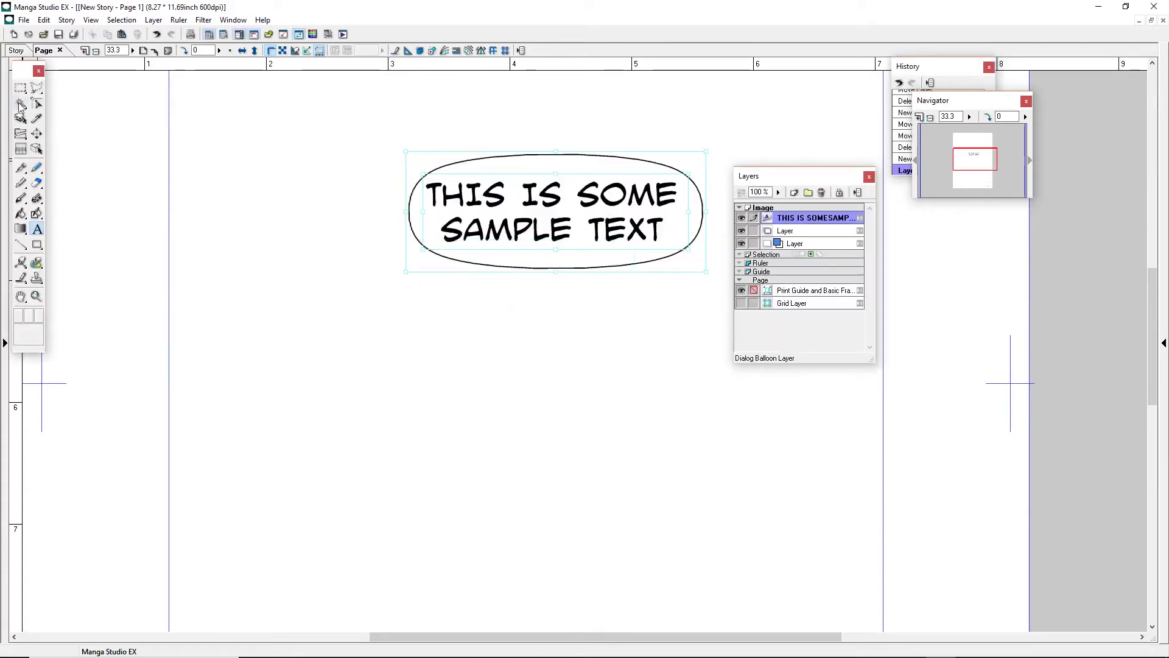
left_click(36, 133)
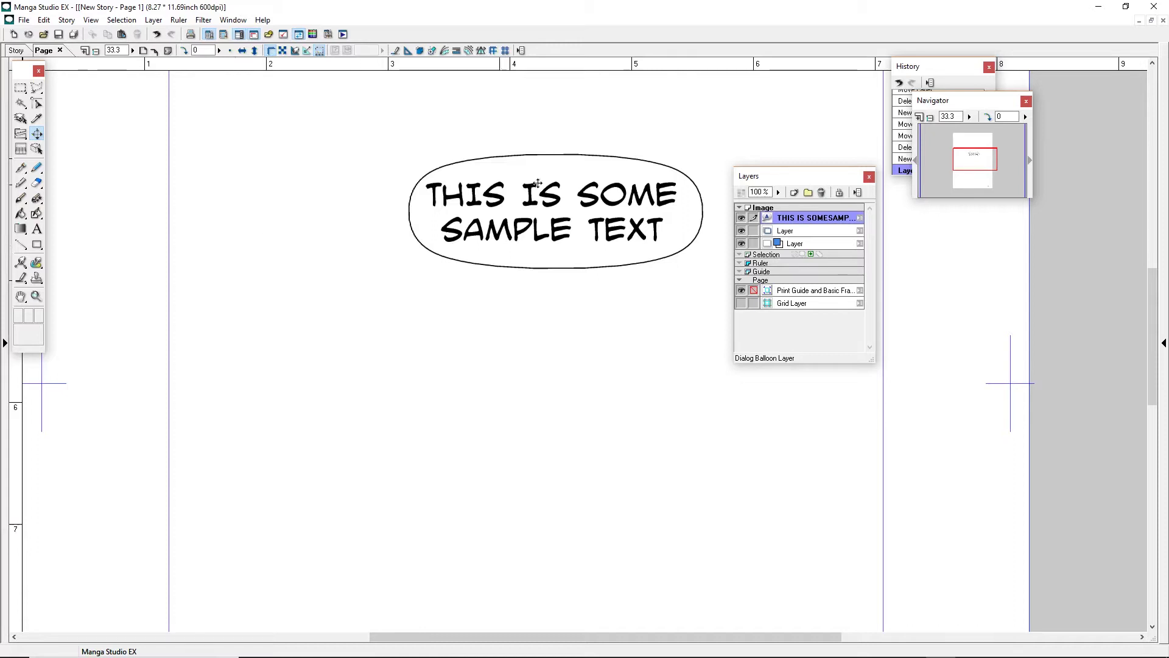
double_click(766, 217)
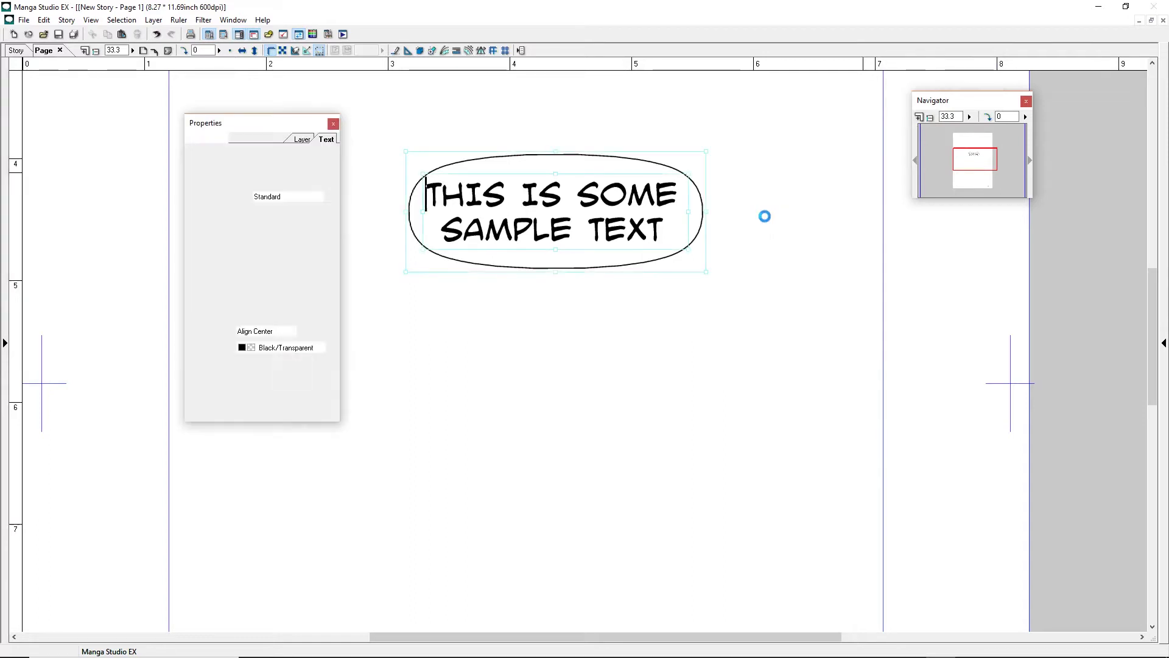
left_click(292, 154)
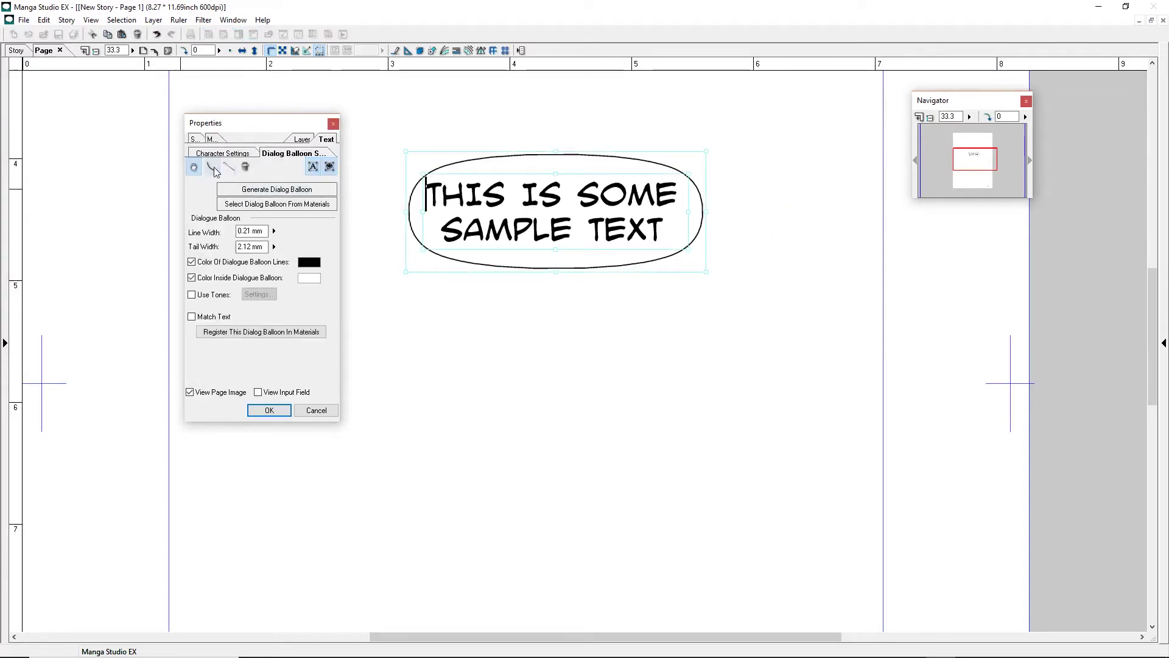
left_click_drag(455, 249, 437, 305)
key("Return")
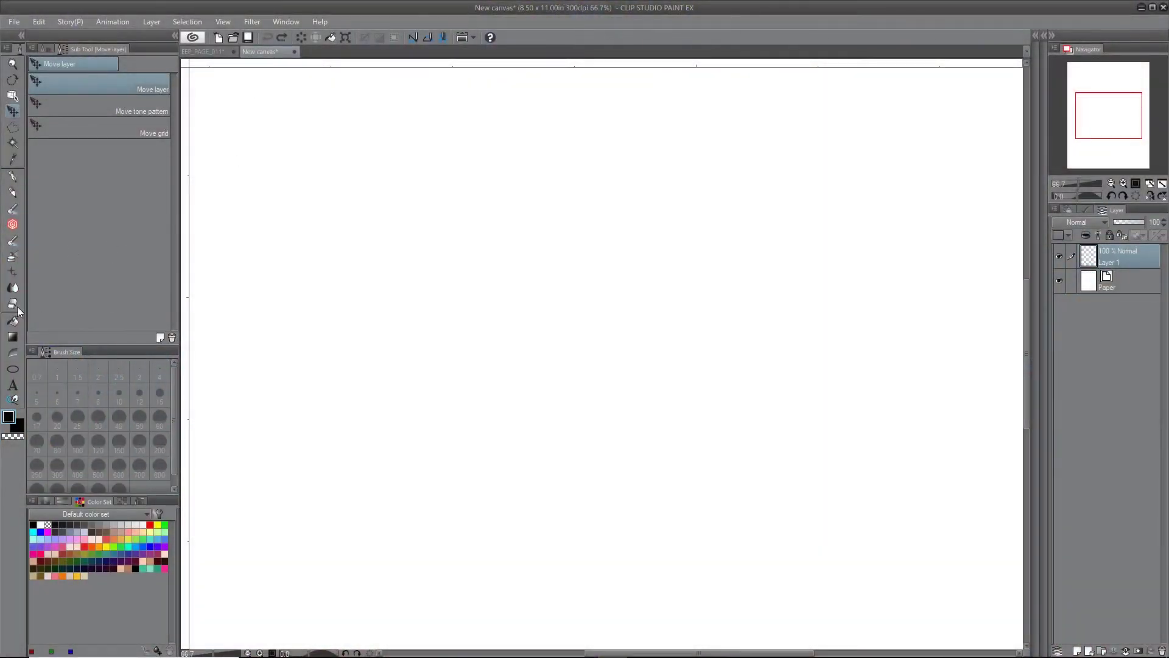
Type 'THIS IS SOME' and 'SAMPLE TEXT' on two lines near the canvas centre.
left_click(13, 386)
left_click(447, 235)
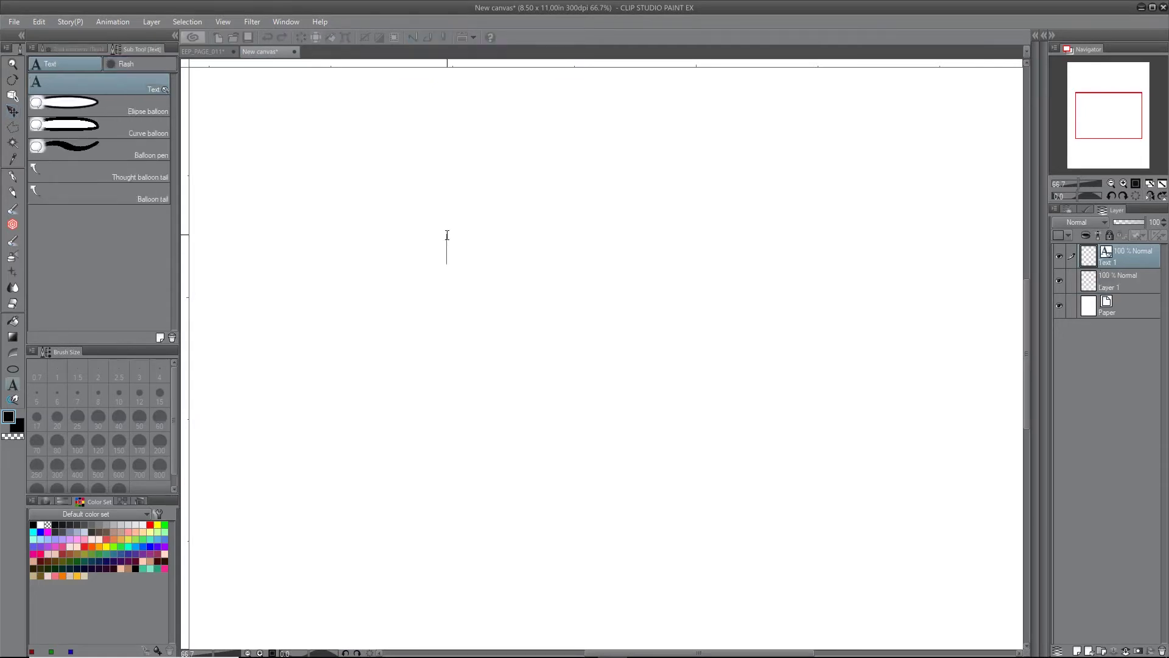
type("THIS IS SOME")
key("Return")
type("SAMPLE TEXT")
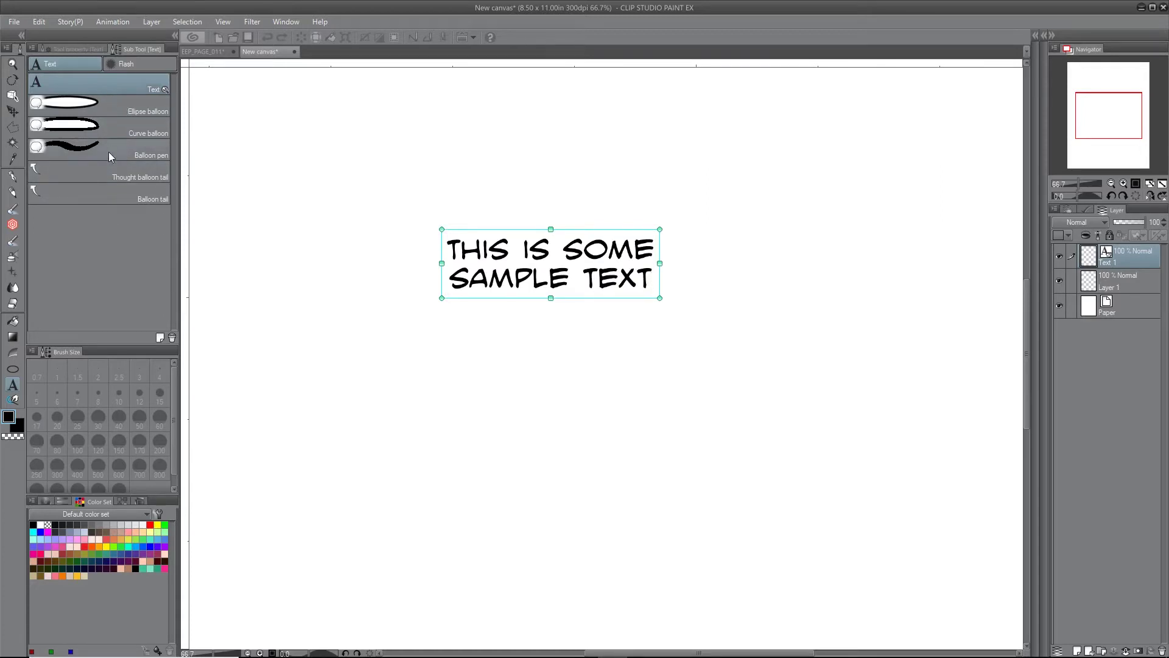
left_click(112, 107)
left_click_drag(406, 225, 710, 320)
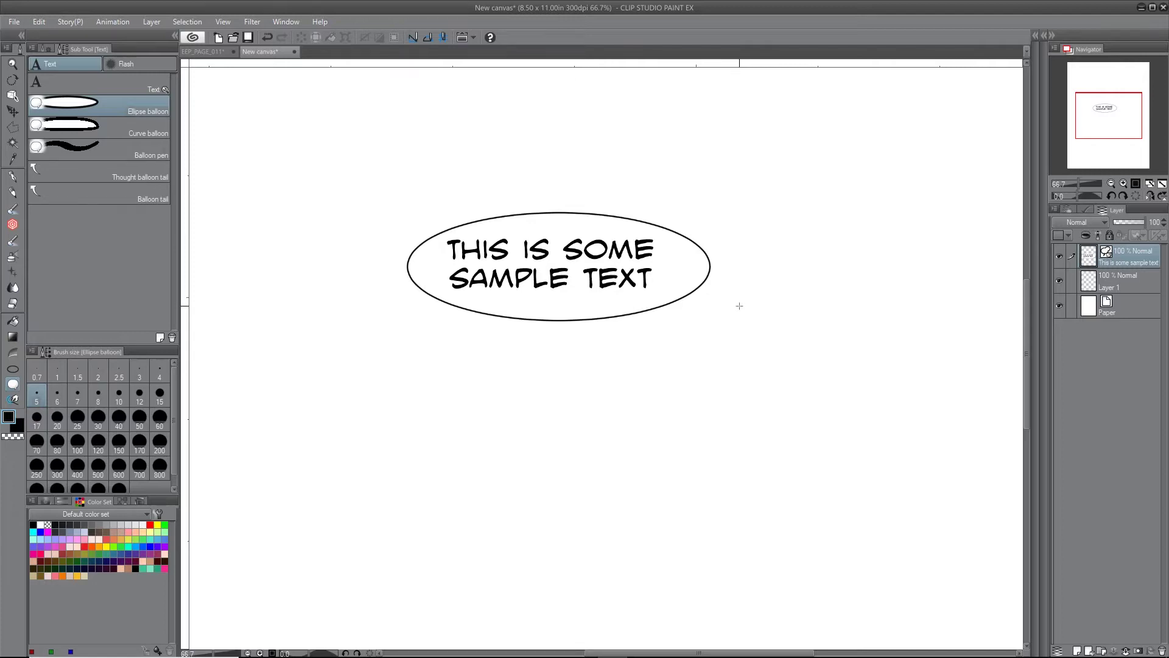
key("ctrl")
key("ctrl+z")
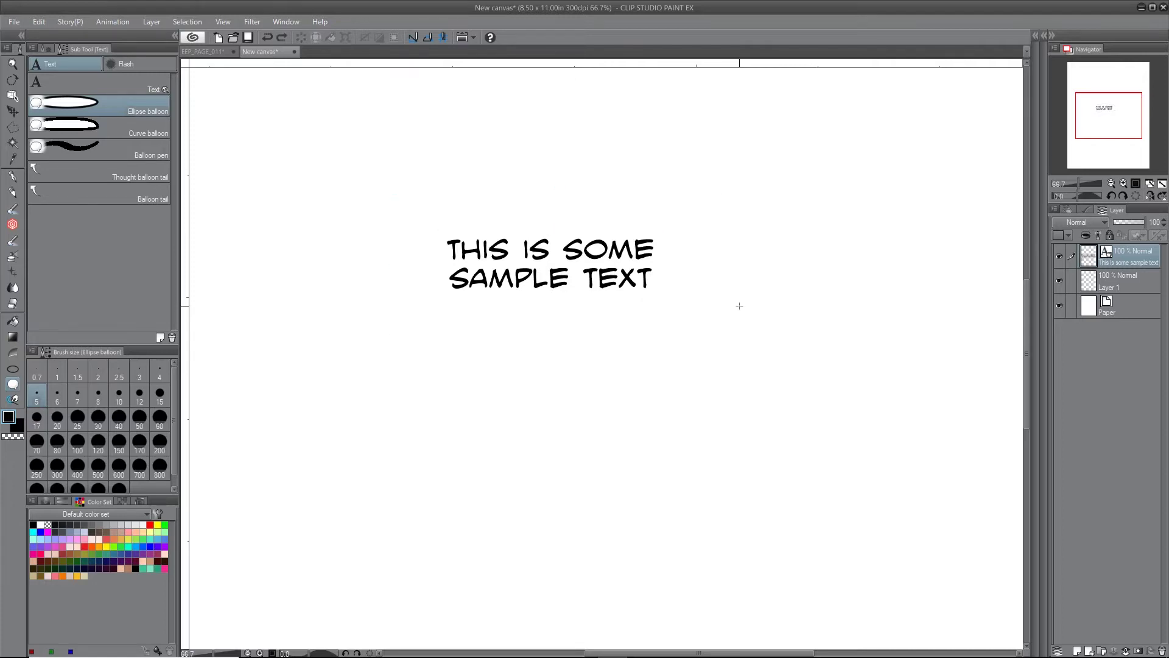
left_click(135, 129)
left_click(576, 183)
left_click(738, 262)
left_click(650, 329)
left_click(465, 318)
left_click(376, 288)
left_click(398, 215)
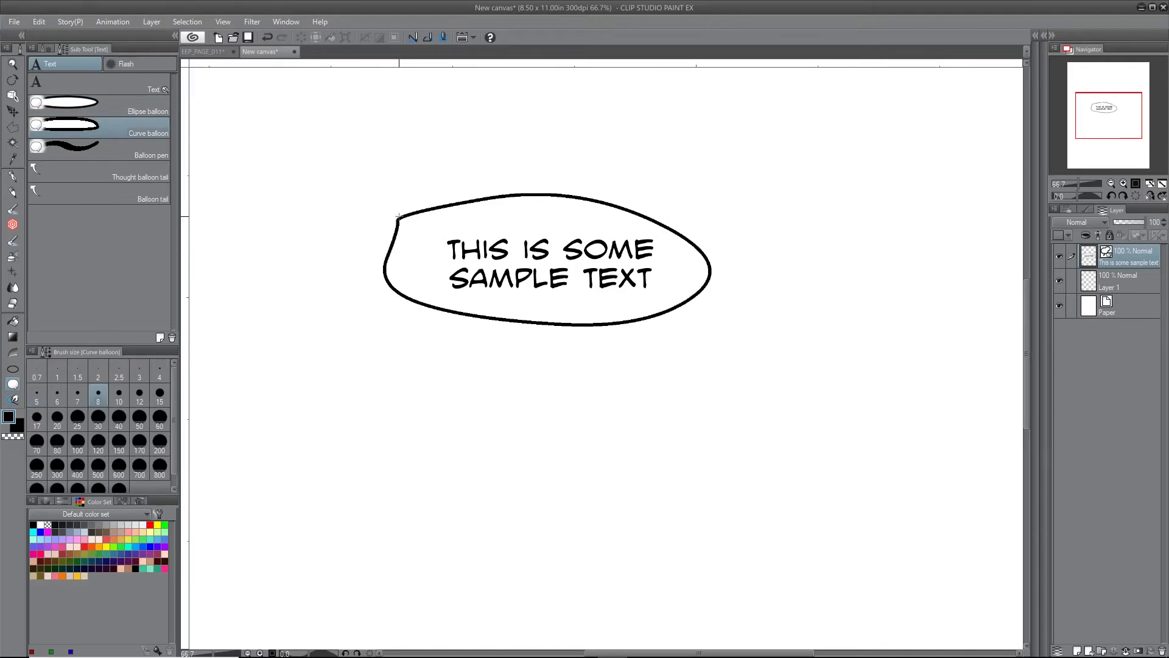
key("ctrl+z")
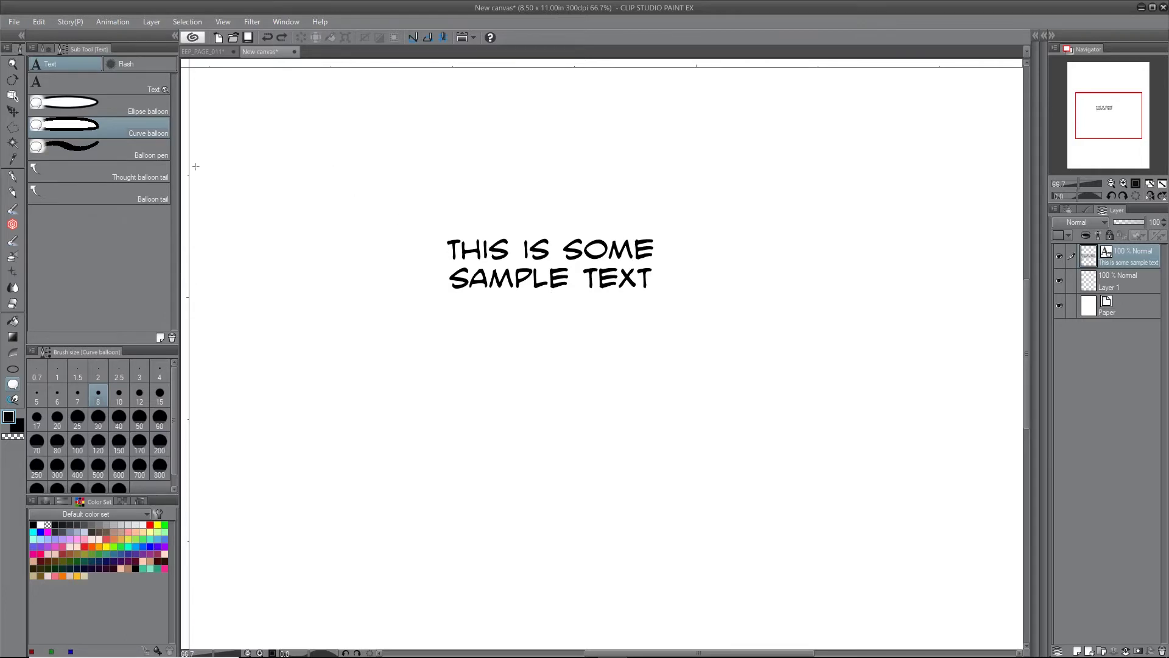
Set the Balloon pen's fill colour to white, undoing the black test balloon.
left_click(125, 156)
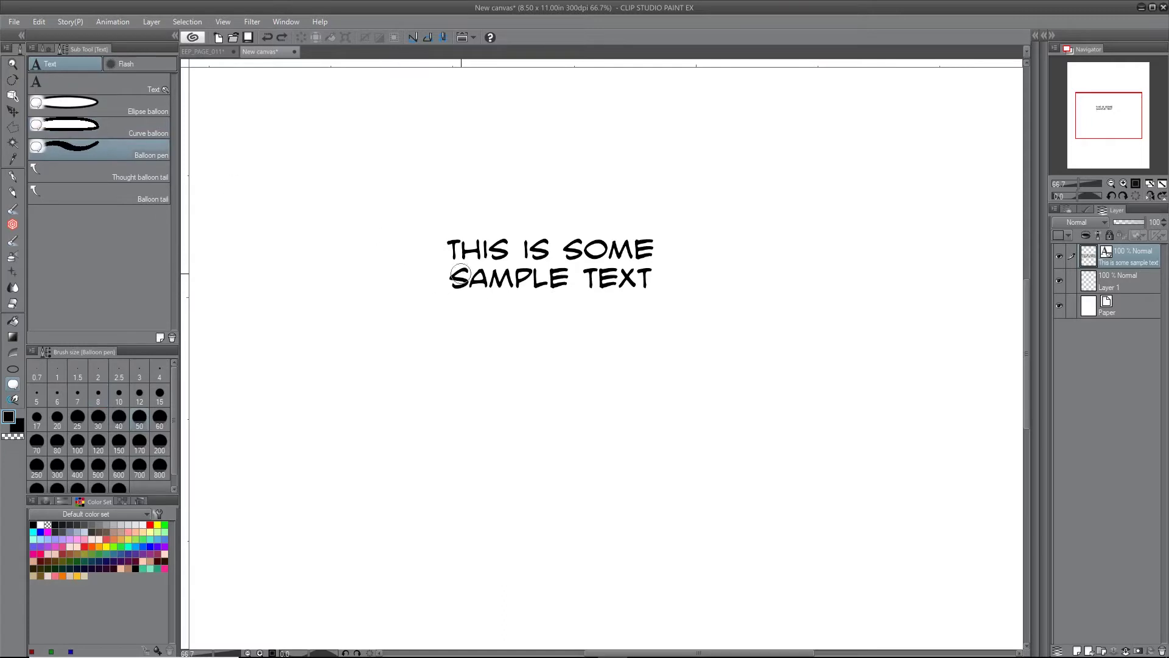
mouse_move(419, 240)
left_mouse_down()
mouse_move(438, 208)
mouse_move(482, 189)
mouse_move(621, 194)
mouse_move(697, 219)
mouse_move(719, 288)
mouse_move(514, 335)
mouse_move(462, 330)
mouse_move(410, 272)
mouse_move(414, 241)
left_mouse_up()
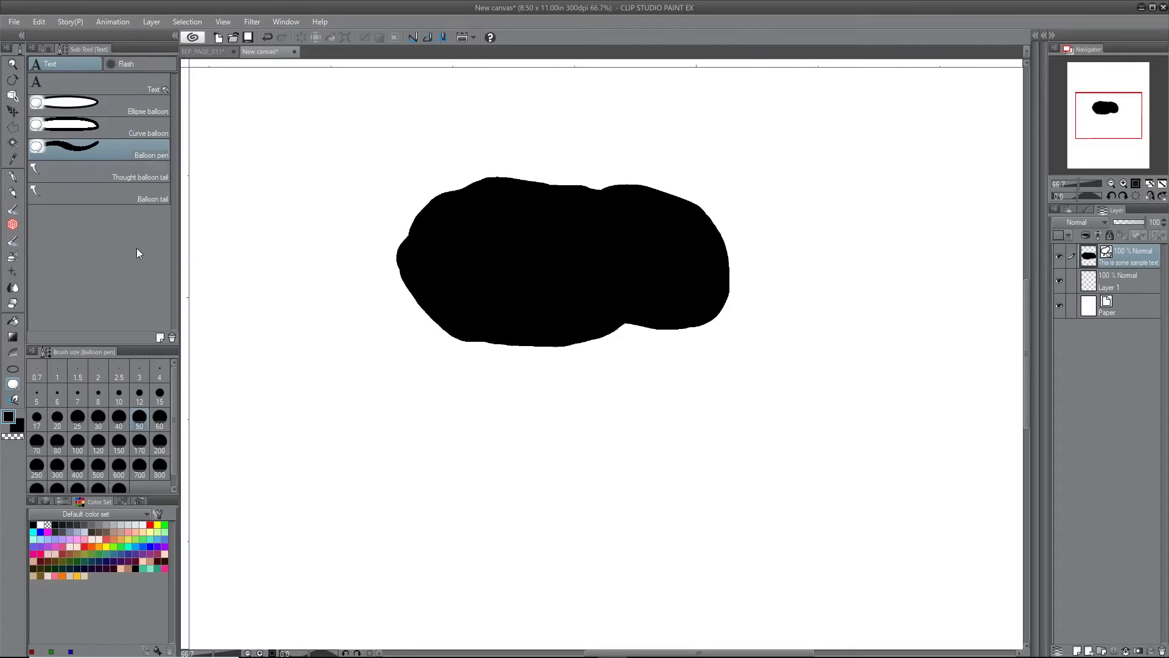
left_click(43, 45)
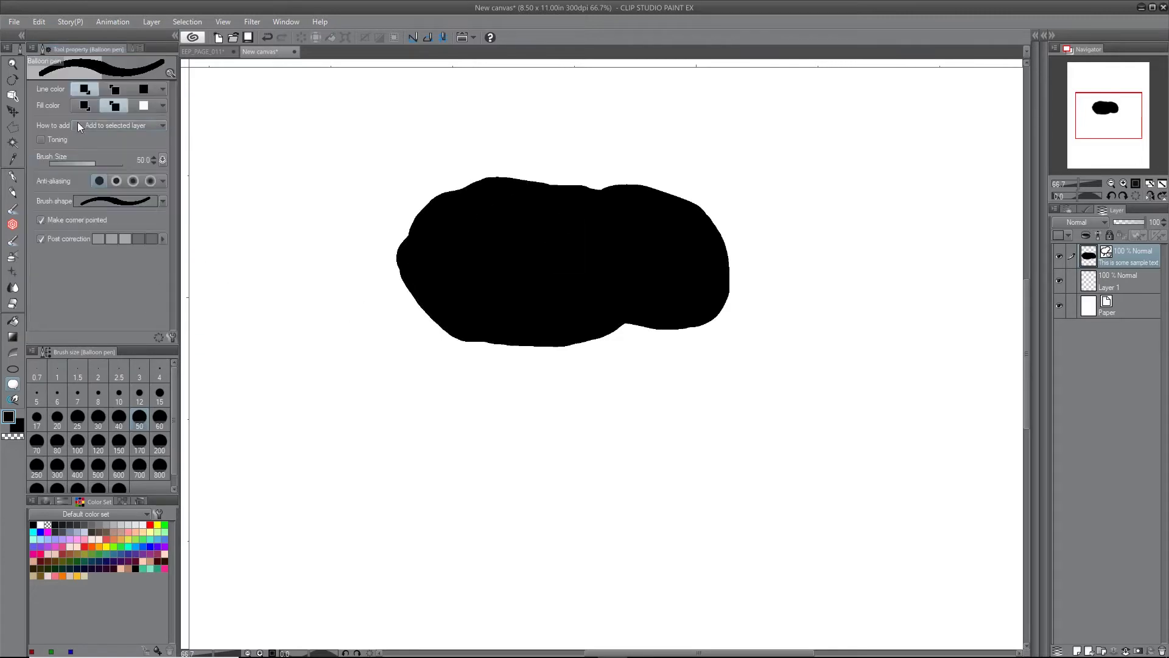
left_click(142, 105)
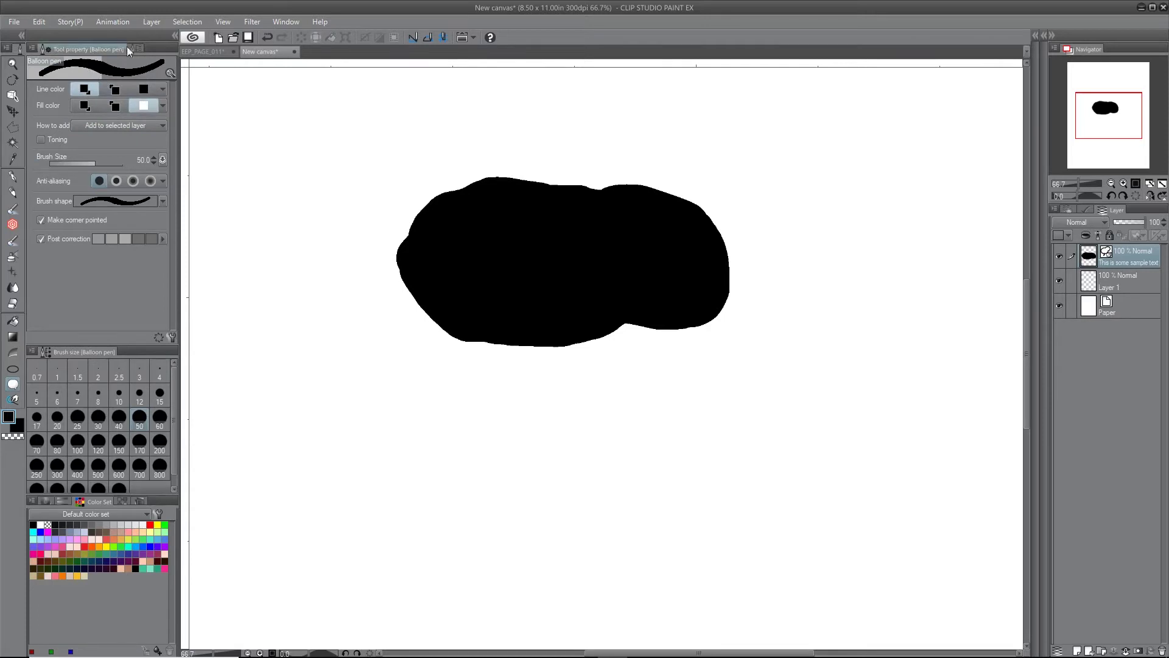
key("ctrl+z")
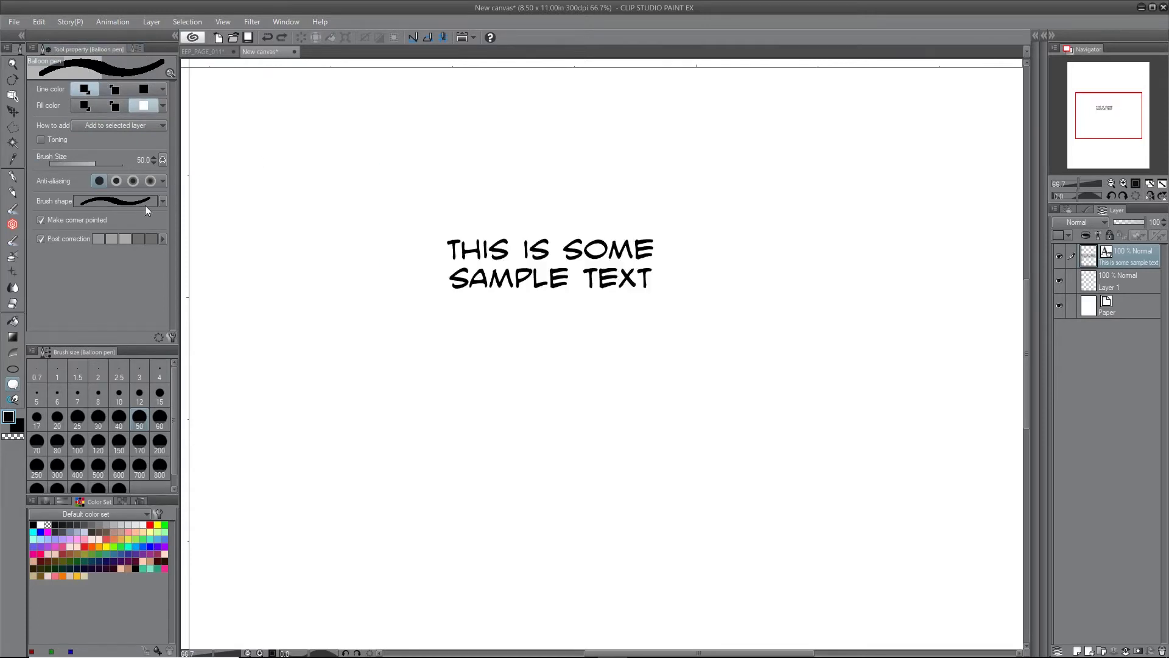
Lower the Balloon pen's brush size to 6, then test-draw a balloon and undo it.
left_click(152, 162)
left_click(152, 163)
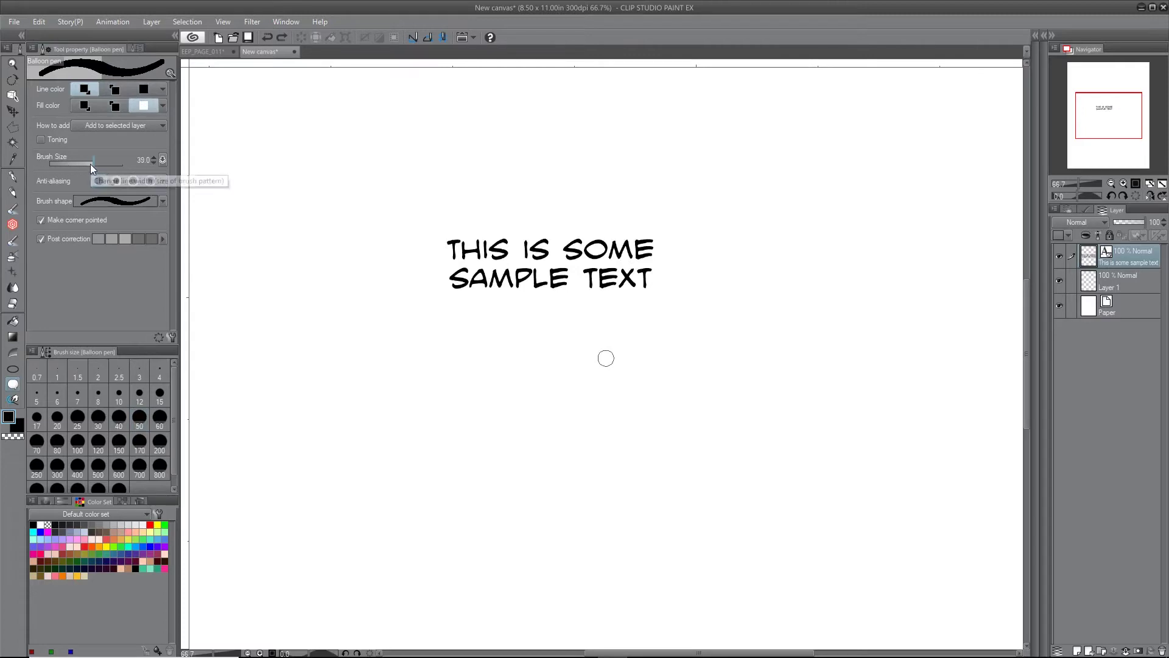
left_click_drag(90, 163, 79, 164)
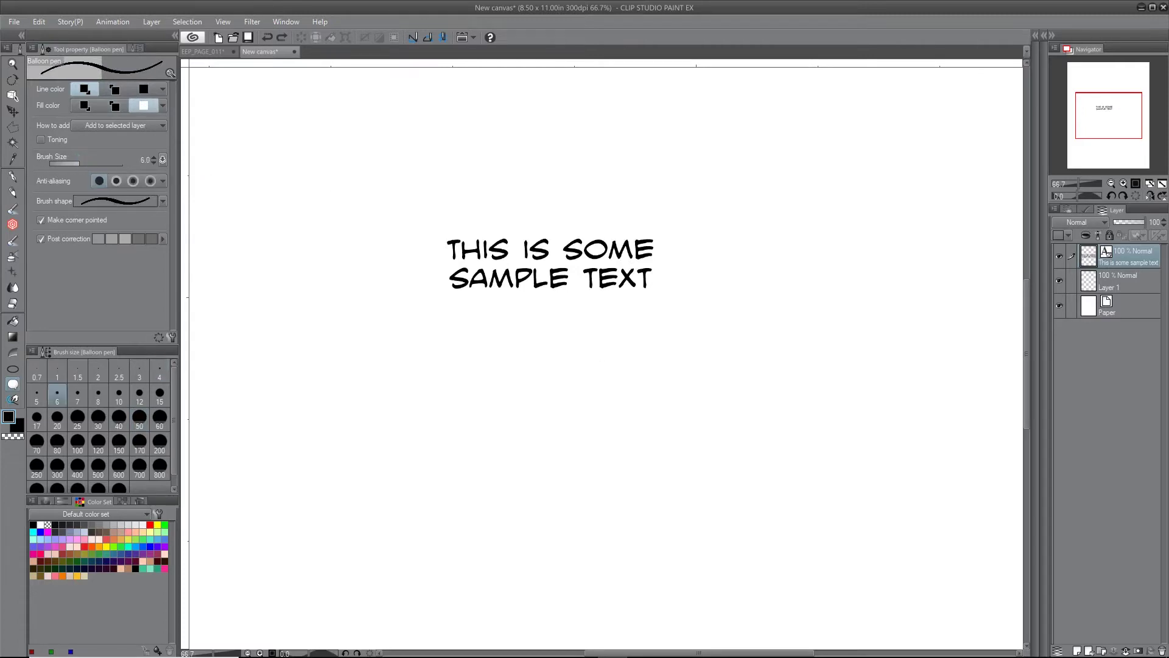
mouse_move(474, 306)
left_mouse_down()
mouse_move(421, 287)
mouse_move(410, 255)
mouse_move(424, 217)
mouse_move(481, 192)
mouse_move(664, 227)
mouse_move(700, 267)
mouse_move(669, 311)
mouse_move(554, 321)
mouse_move(459, 303)
left_mouse_up()
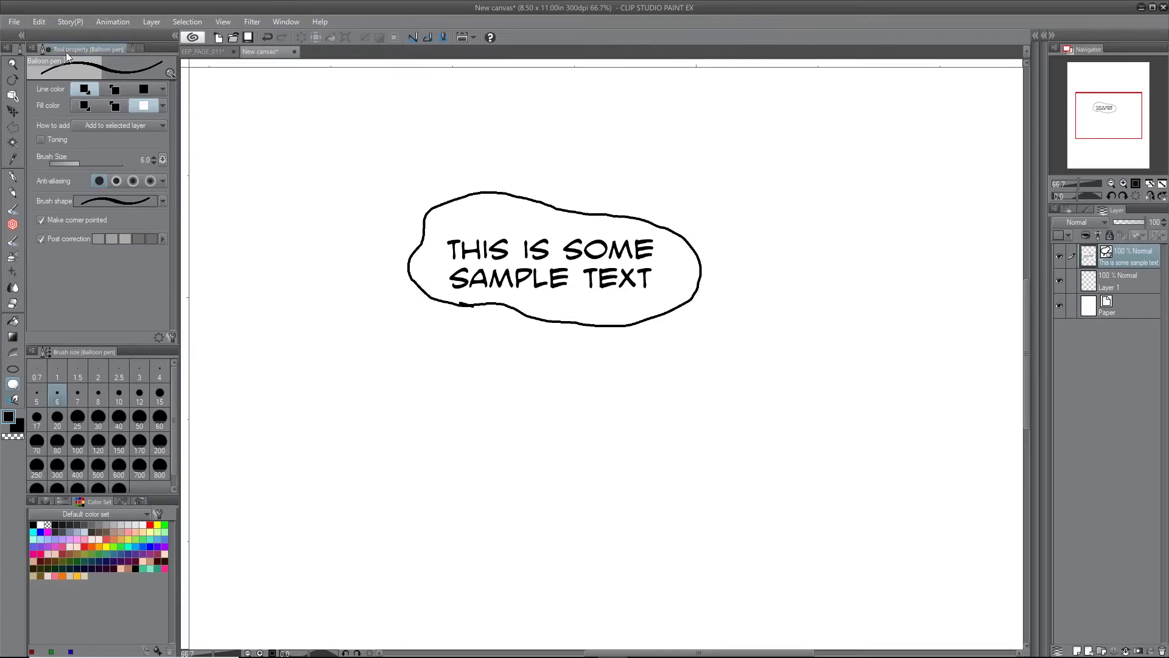
key("ctrl+z")
key("ctrl+z")
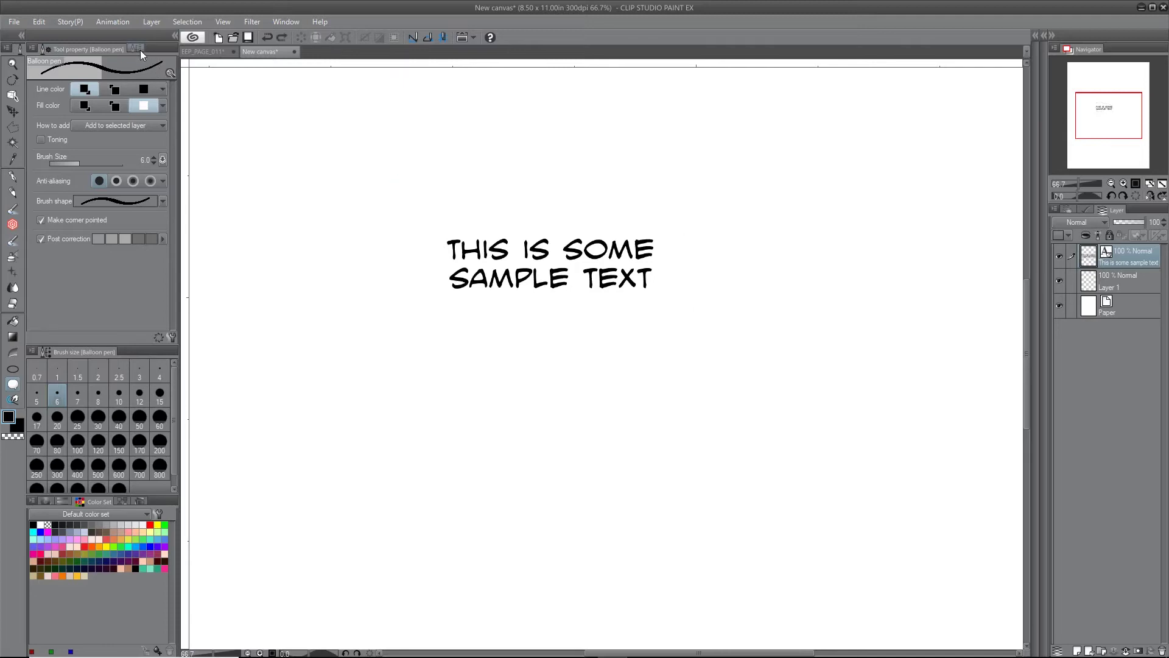
left_click(133, 48)
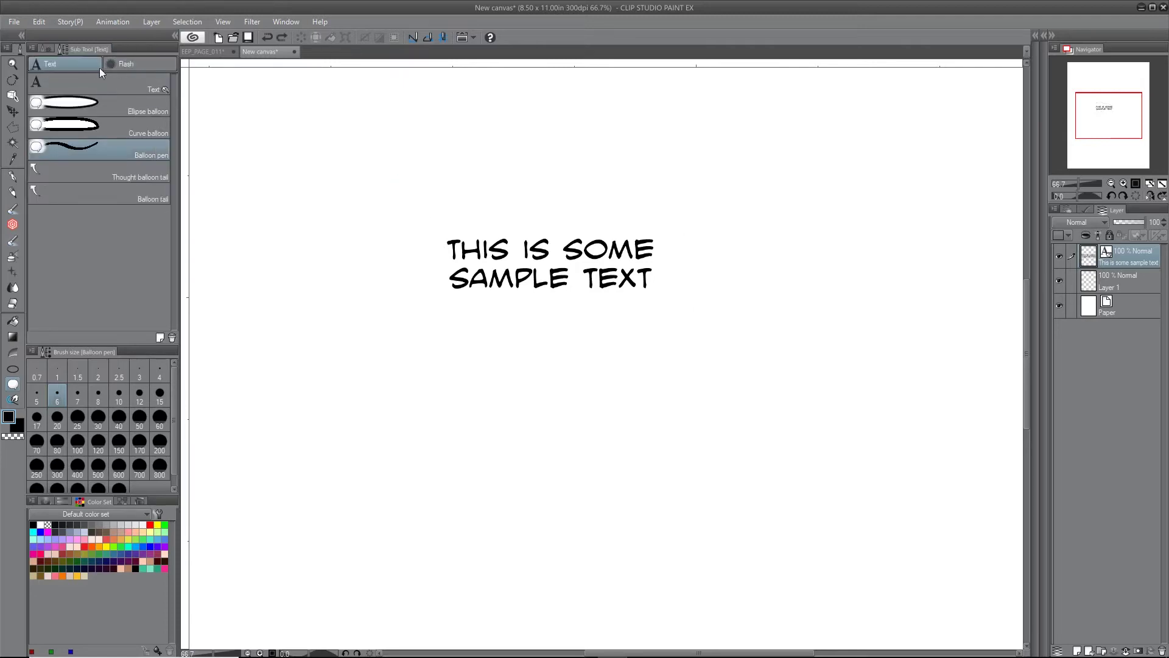
Try Flash and Beta flash bursts around the text, undoing each one.
left_click(122, 65)
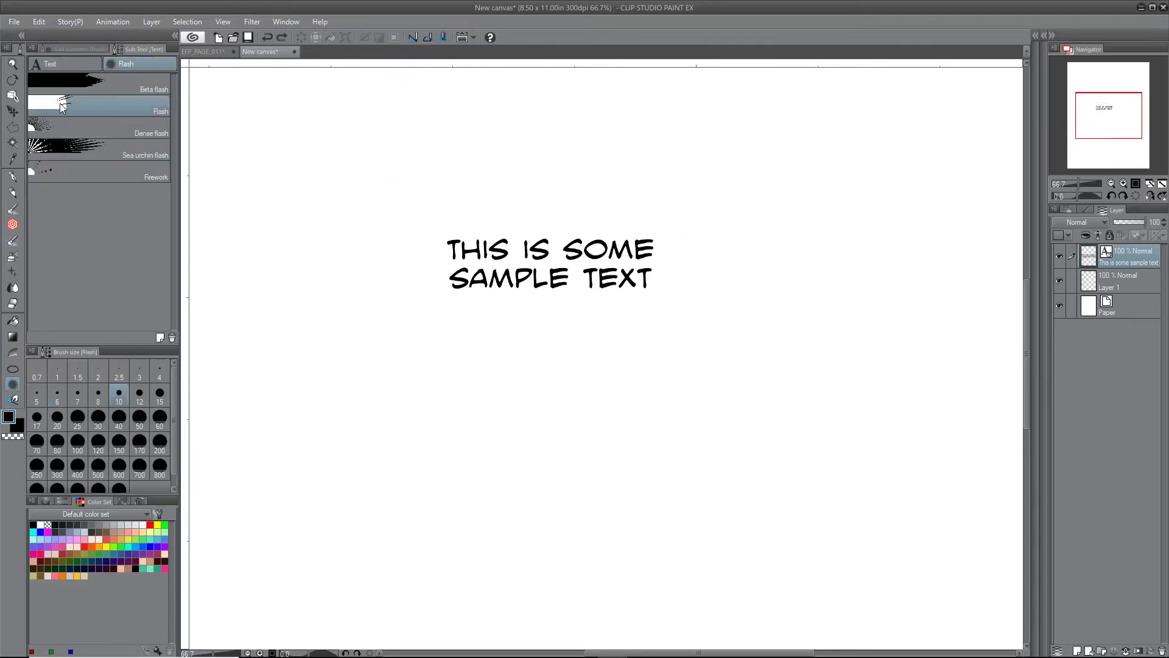
left_click_drag(548, 278, 790, 352)
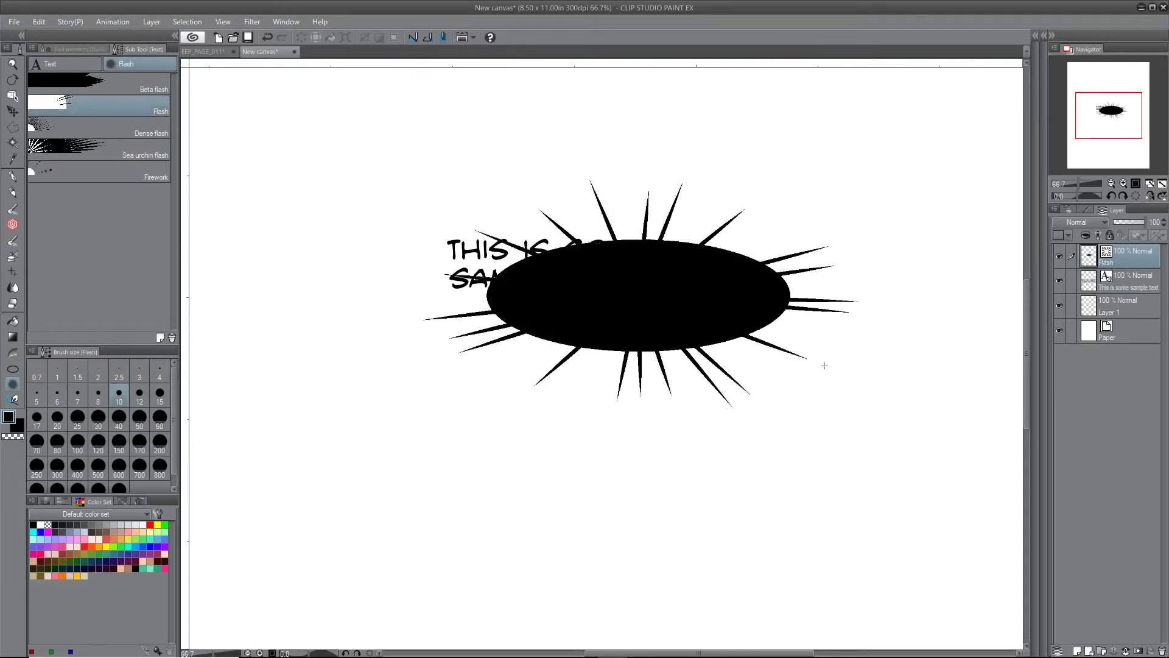
key("ctrl+z")
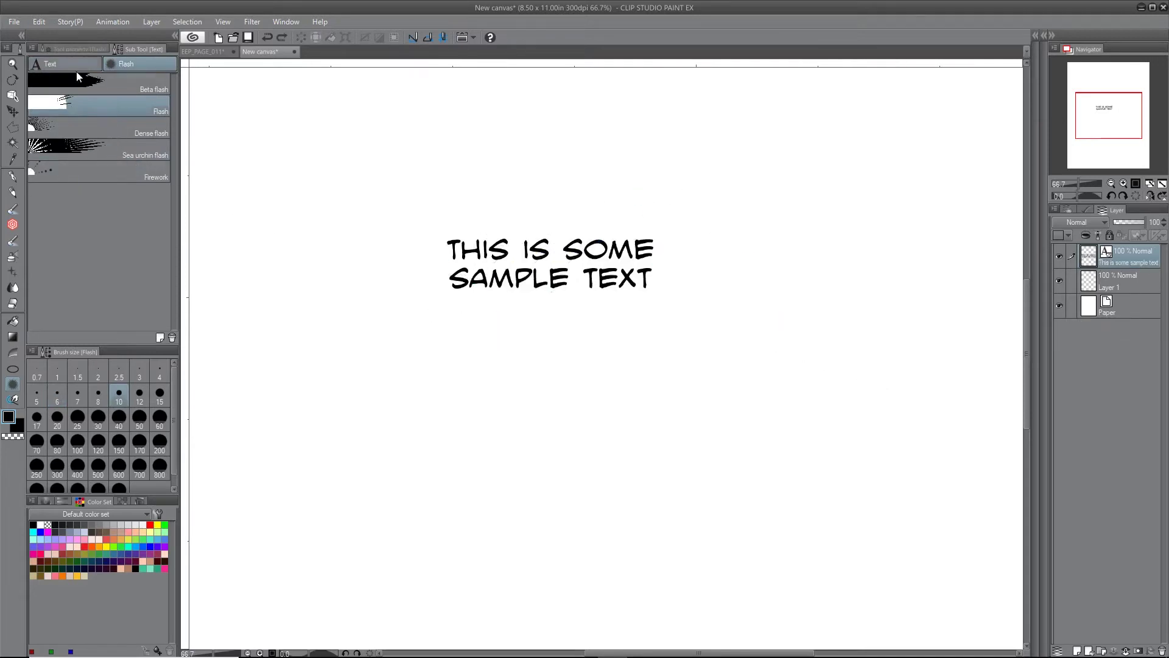
left_click(98, 84)
left_click(86, 105)
left_click(86, 86)
left_click_drag(474, 220, 733, 345)
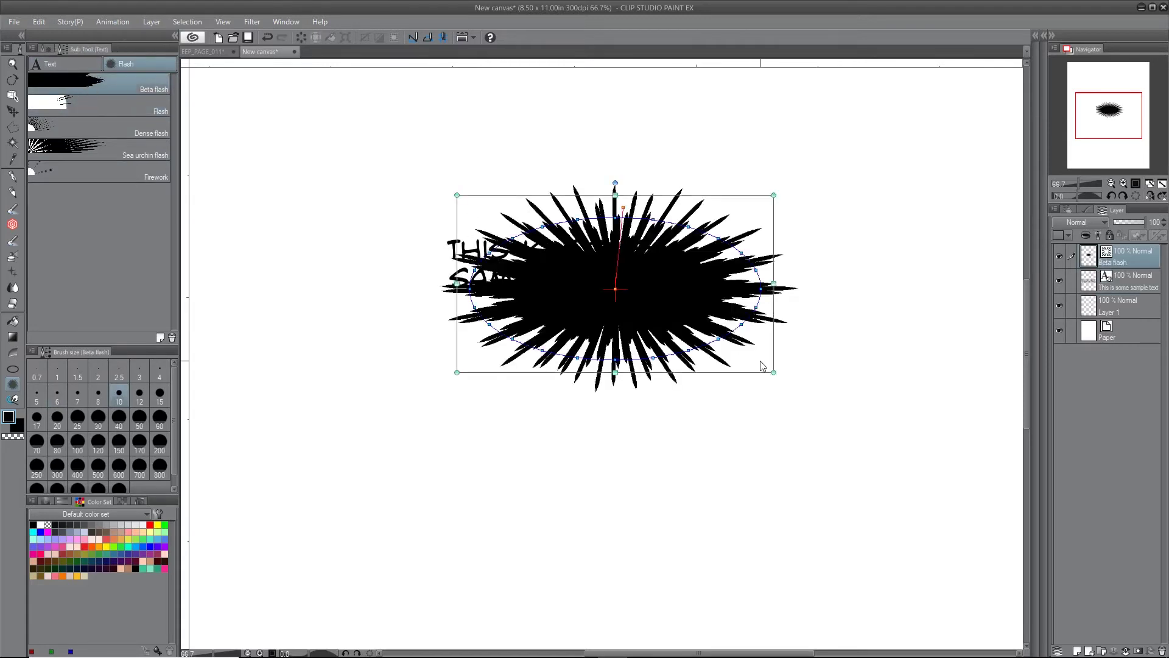
key("ctrl+z")
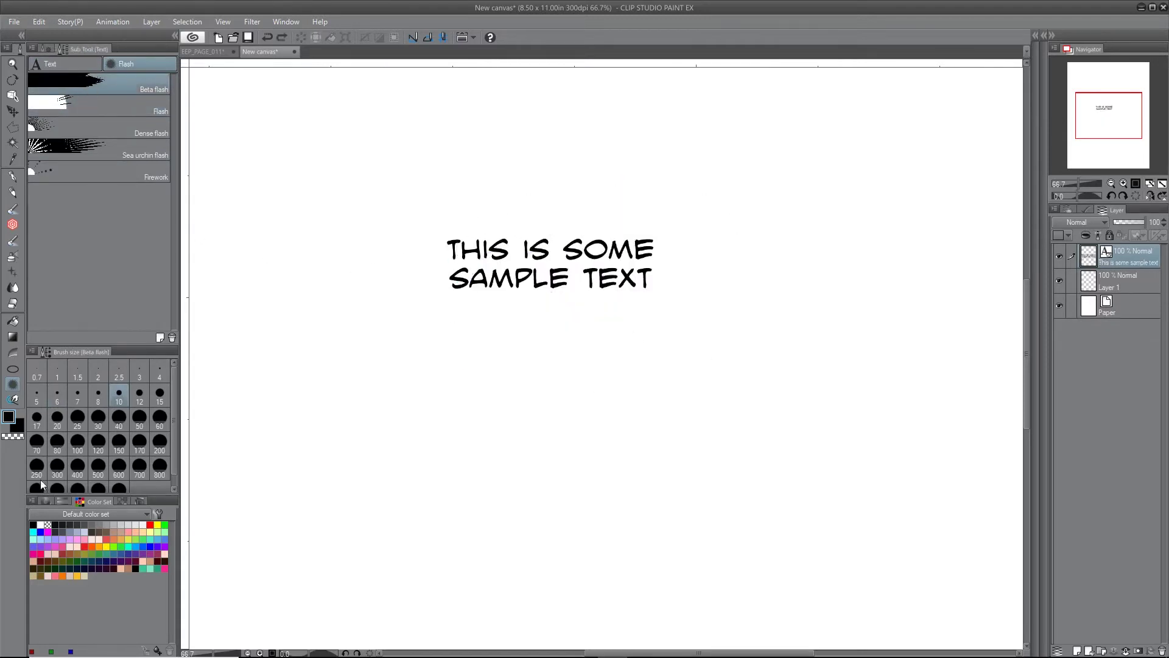
Set the colour to white and try Flash, Dense flash and Sea urchin flash, undoing each.
left_click(41, 524)
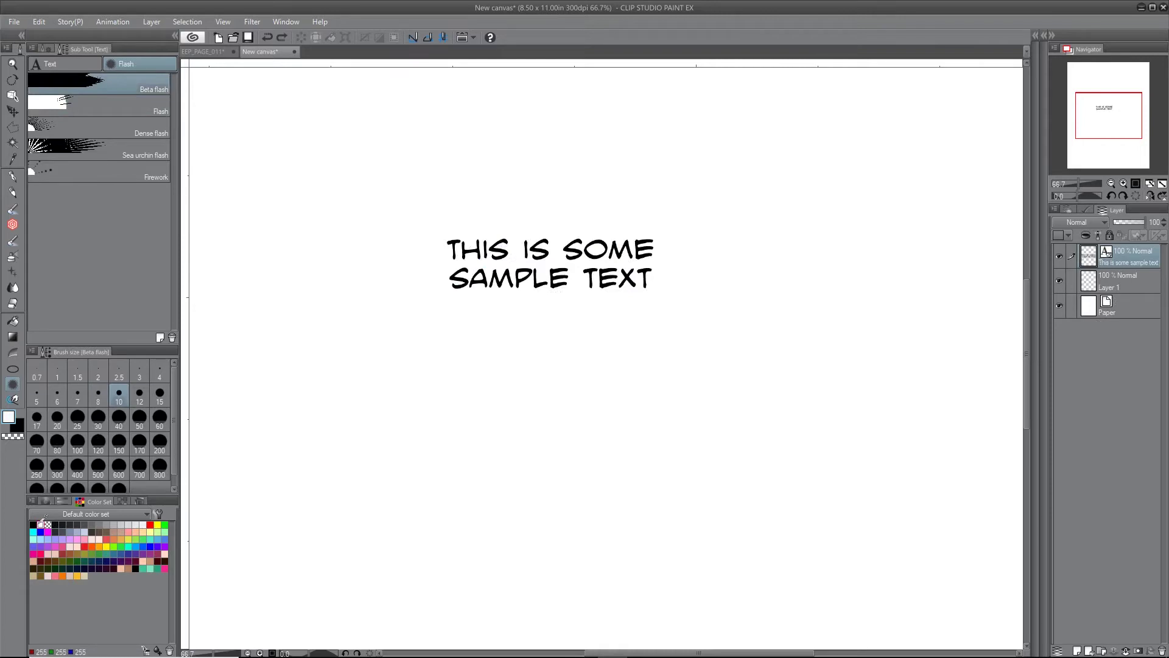
left_click(68, 102)
left_click_drag(487, 219, 796, 377)
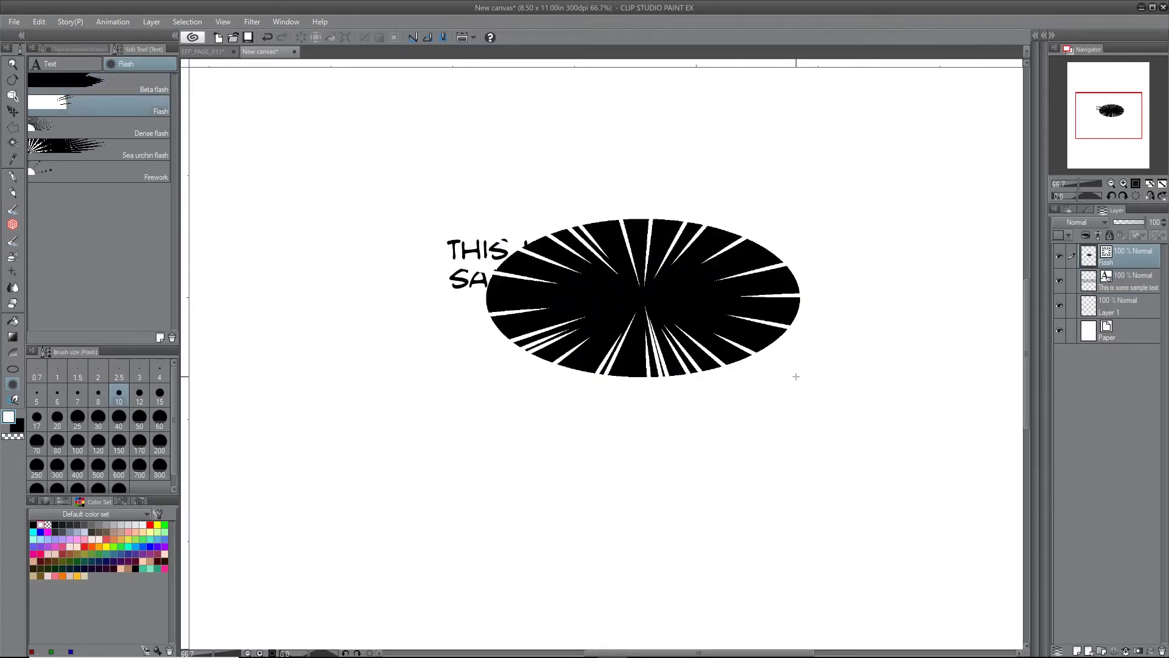
key("ctrl+z")
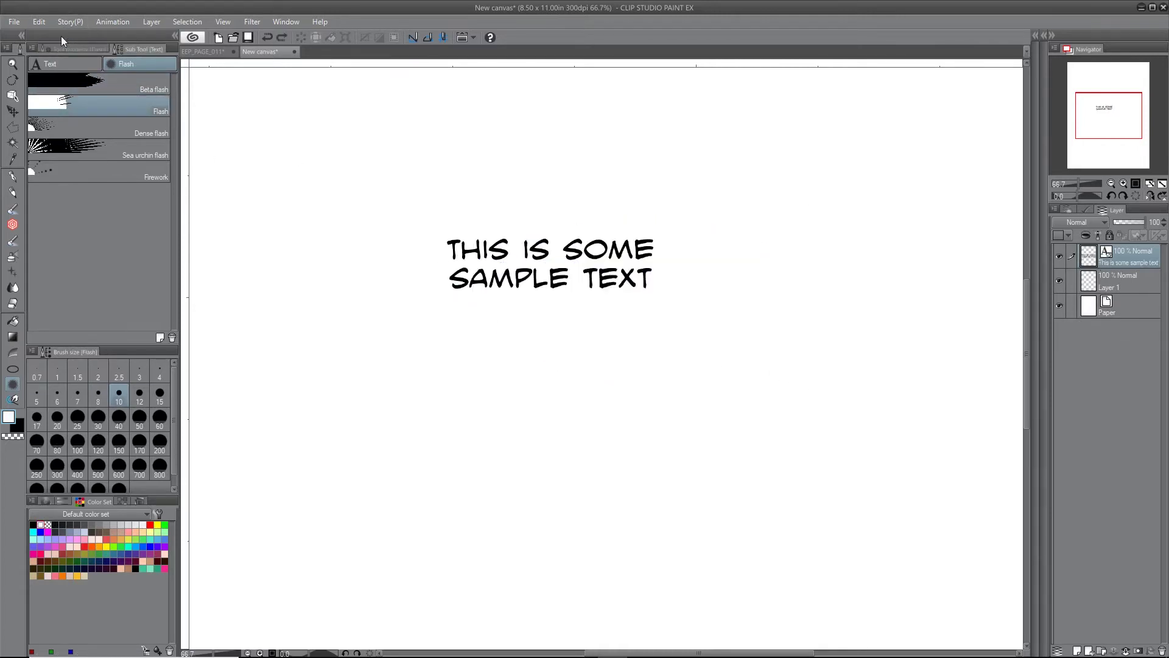
left_click(76, 130)
left_click_drag(343, 209, 716, 342)
key("ctrl+z")
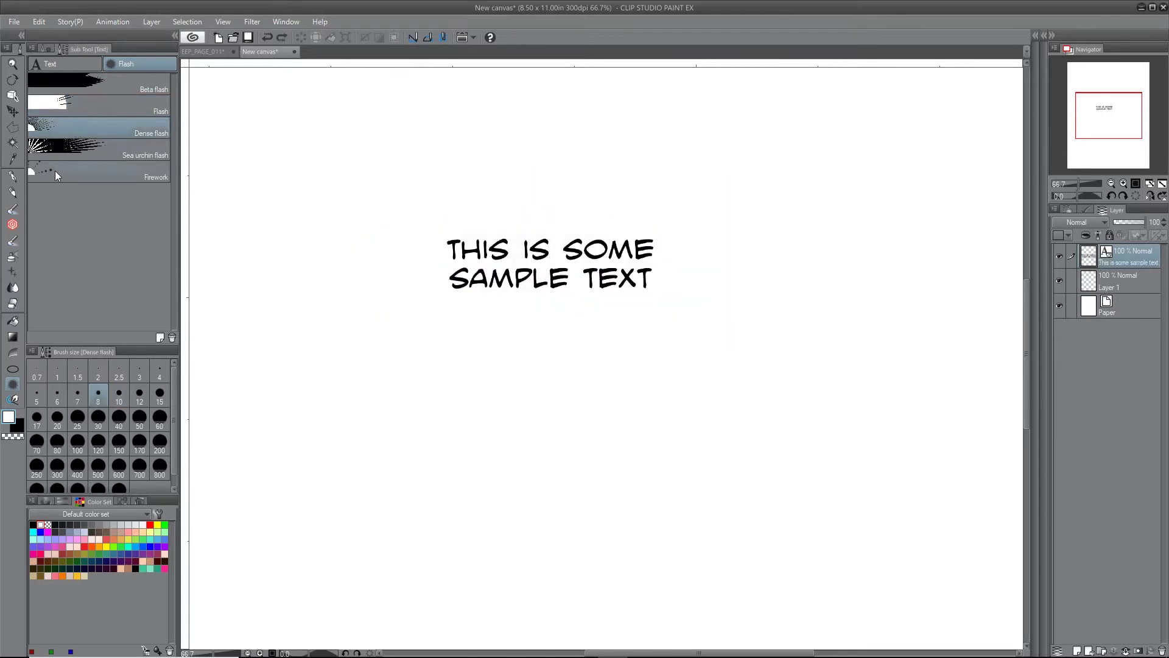
left_click(77, 146)
left_click_drag(344, 178, 607, 323)
key("ctrl+z")
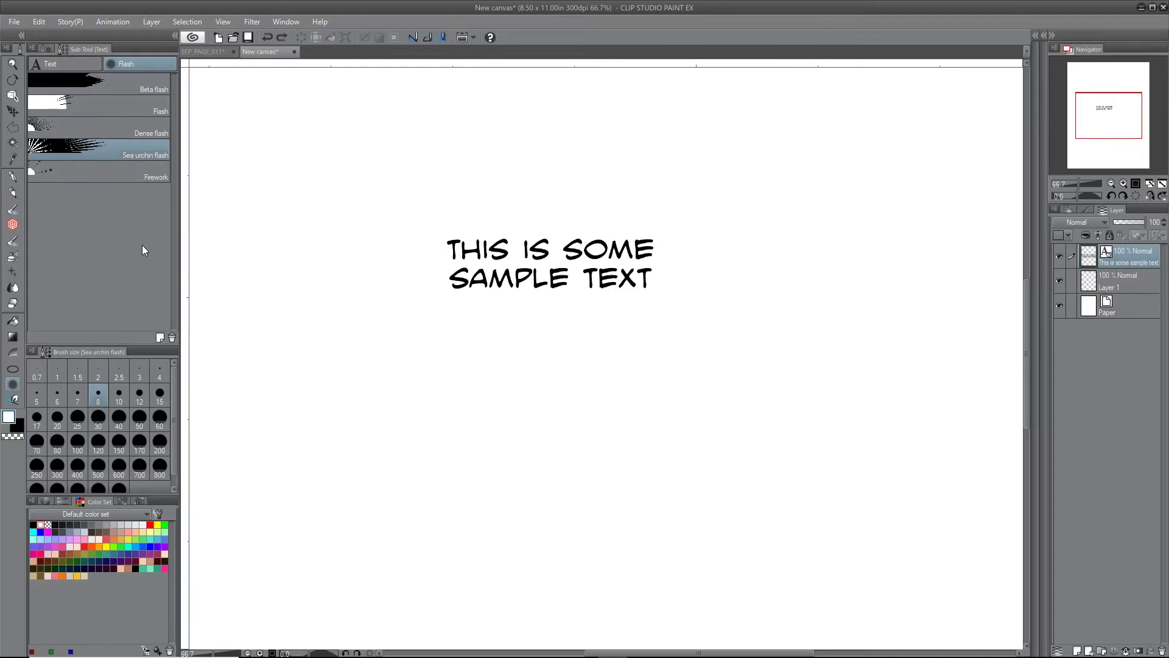
Select the Curve balloon sub tool from the word balloon tools.
left_click(63, 63)
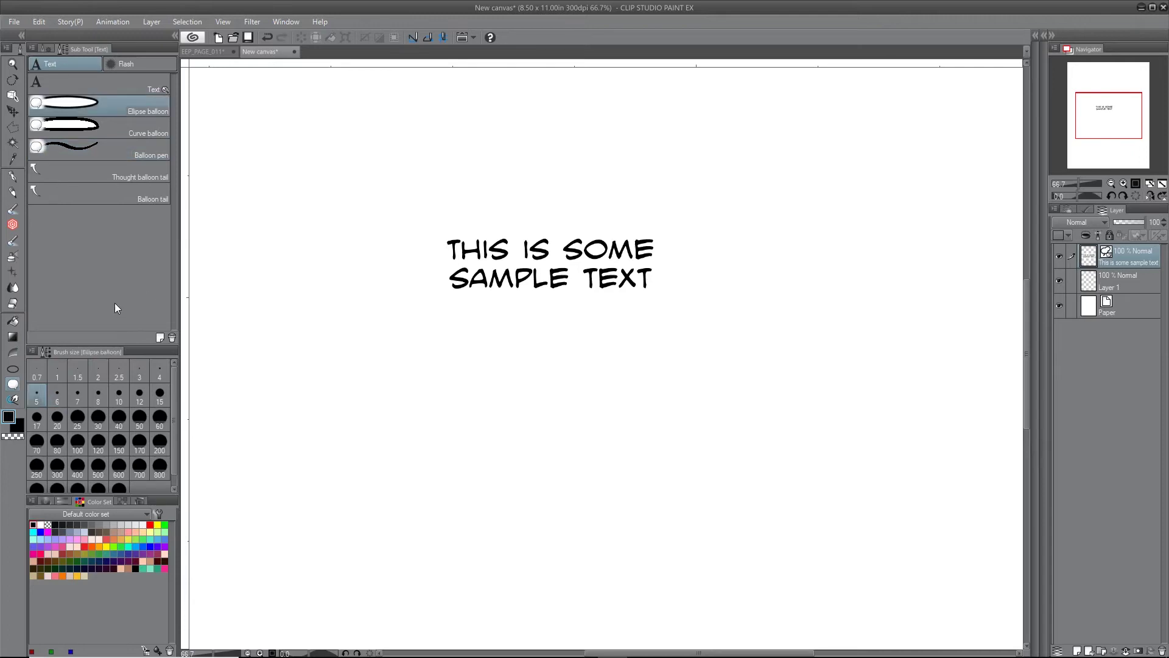
left_click(102, 139)
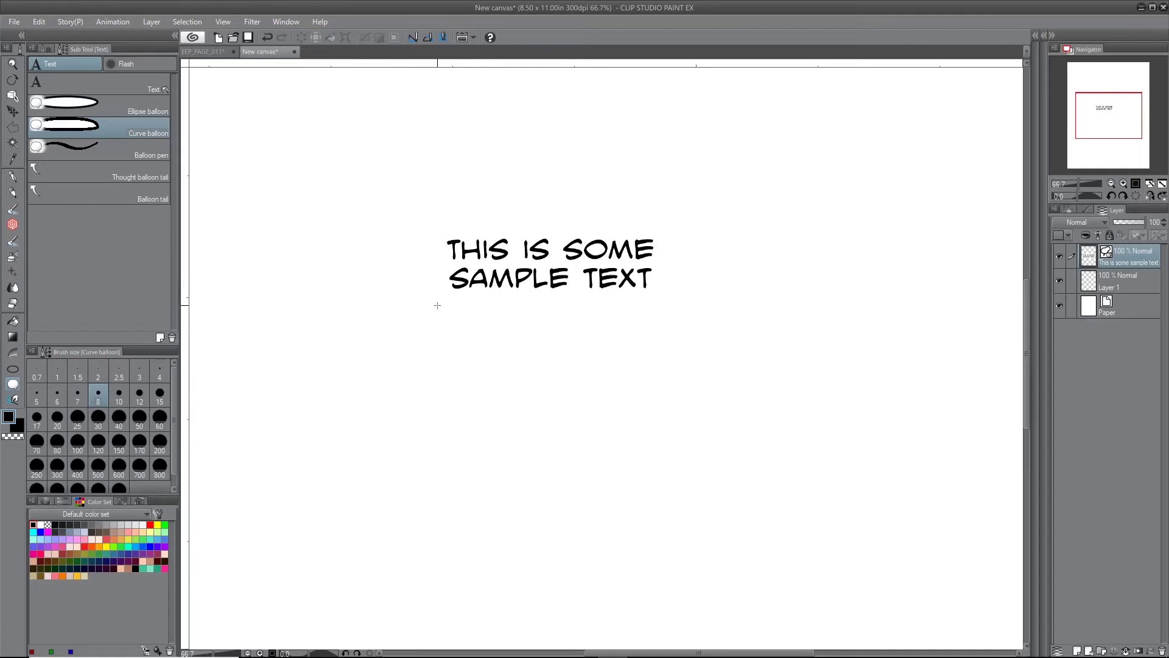
Draw a white, thick-outlined curved balloon around the sample text, closing it at the lower left.
key("ctrl+z")
left_click_drag(432, 306, 677, 219)
left_click(671, 311)
double_click(432, 308)
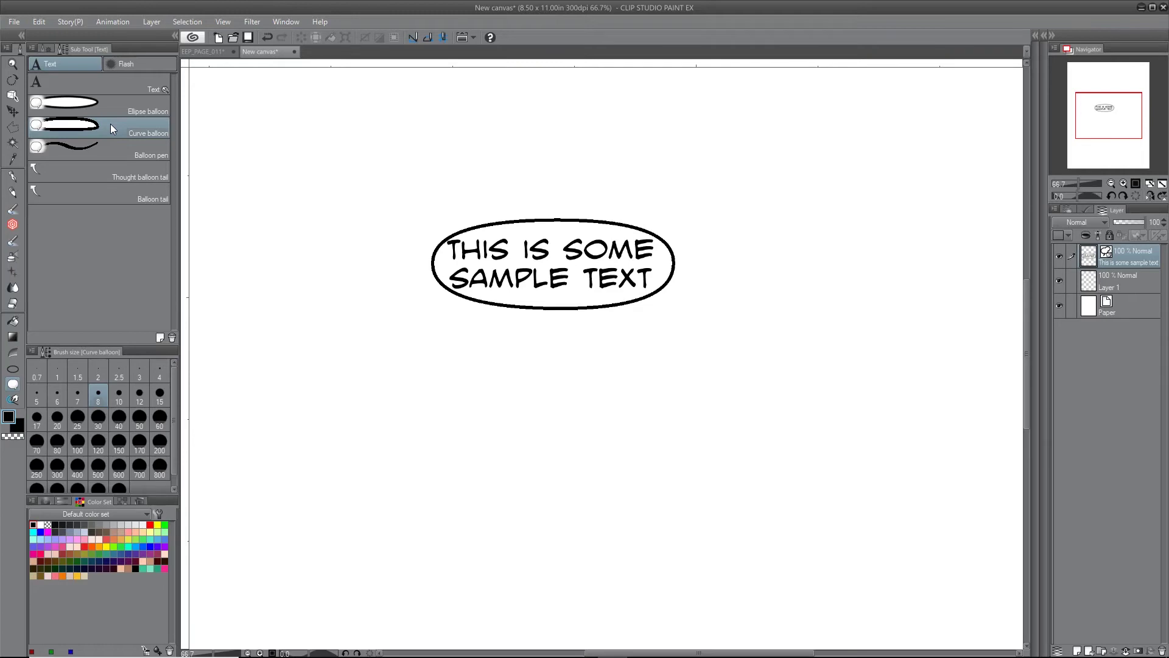
Replace the first balloon with an uneven oval placed through four corner points around the text.
key("ctrl+z")
key("ctrl+z")
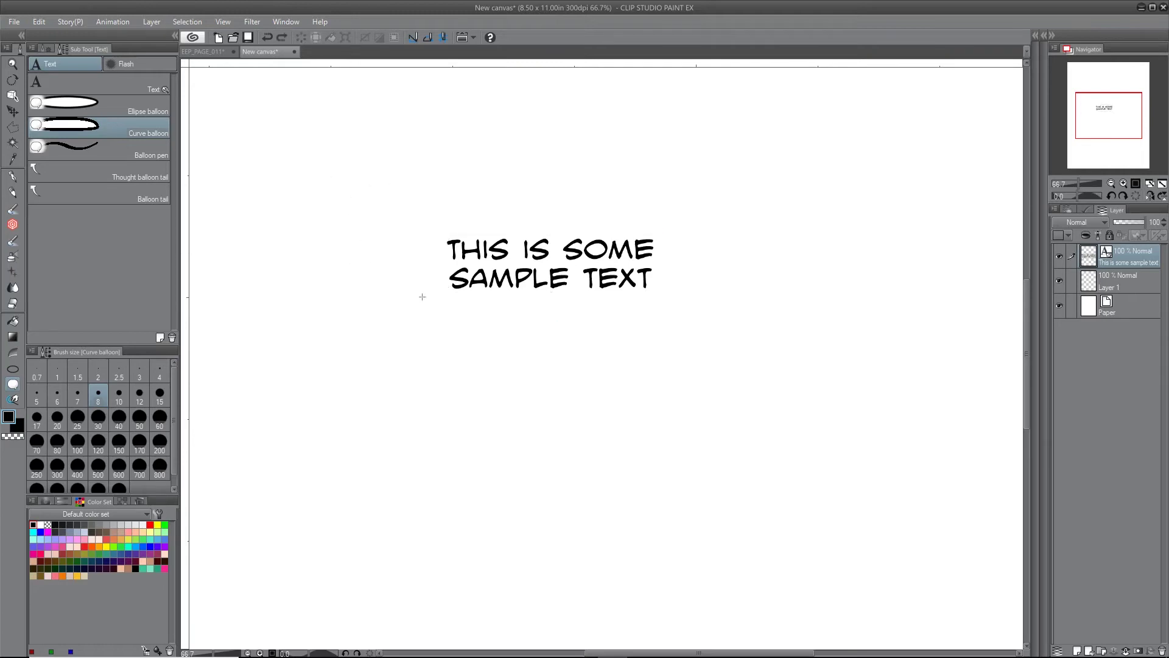
left_click(419, 311)
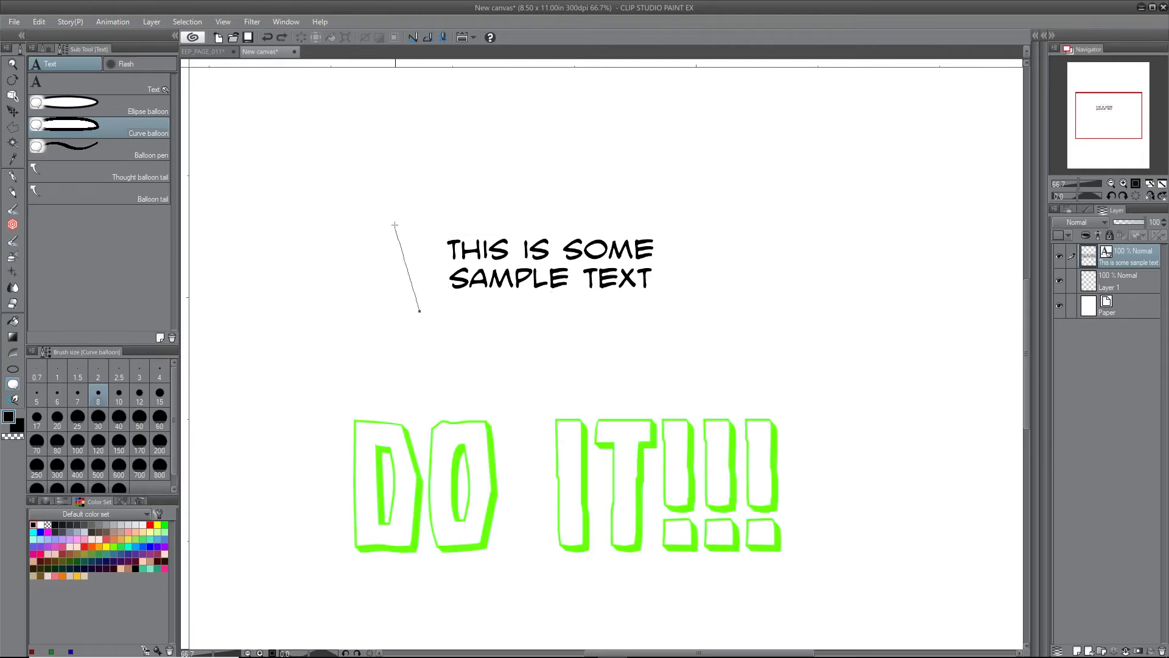
left_click(419, 212)
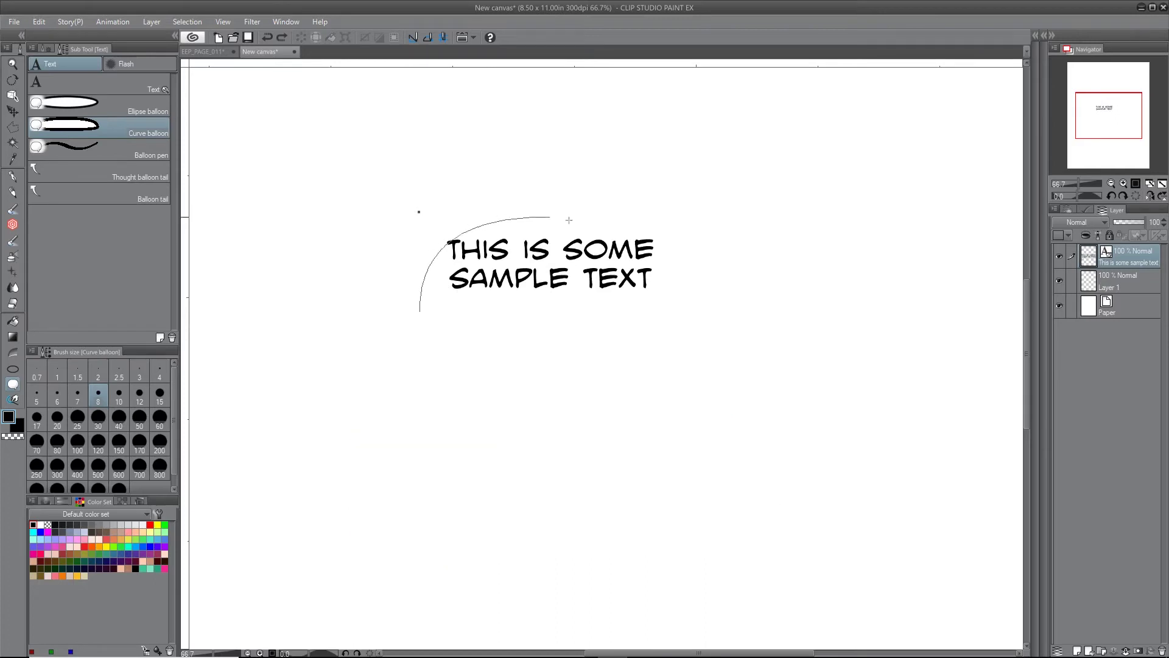
left_click(682, 213)
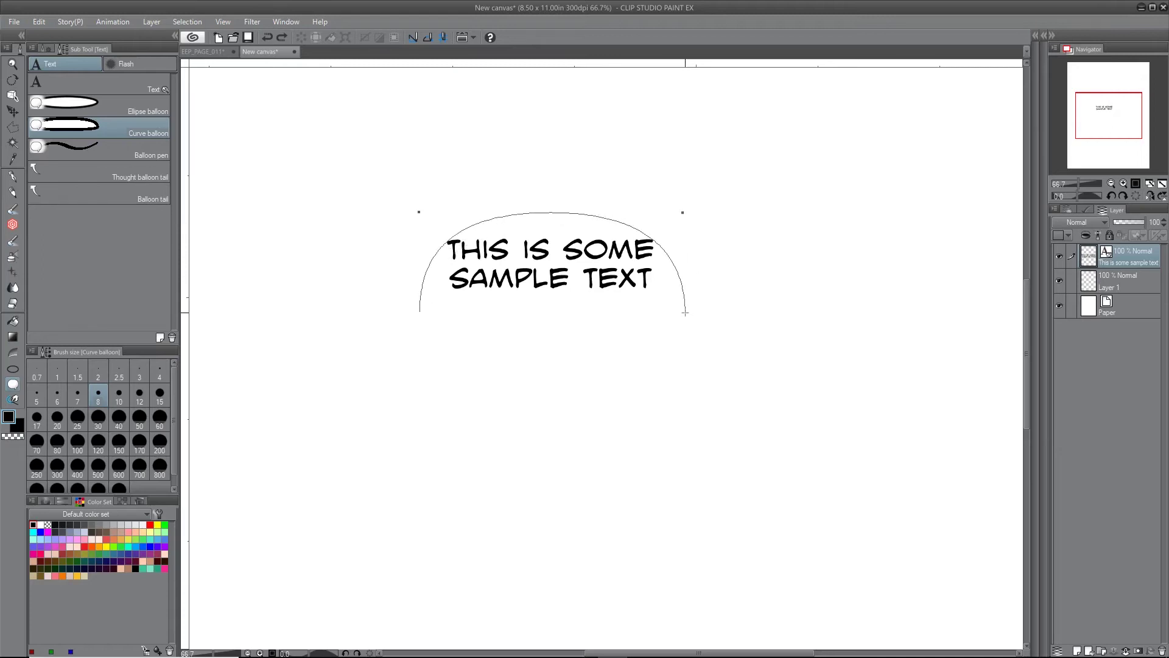
left_click(684, 312)
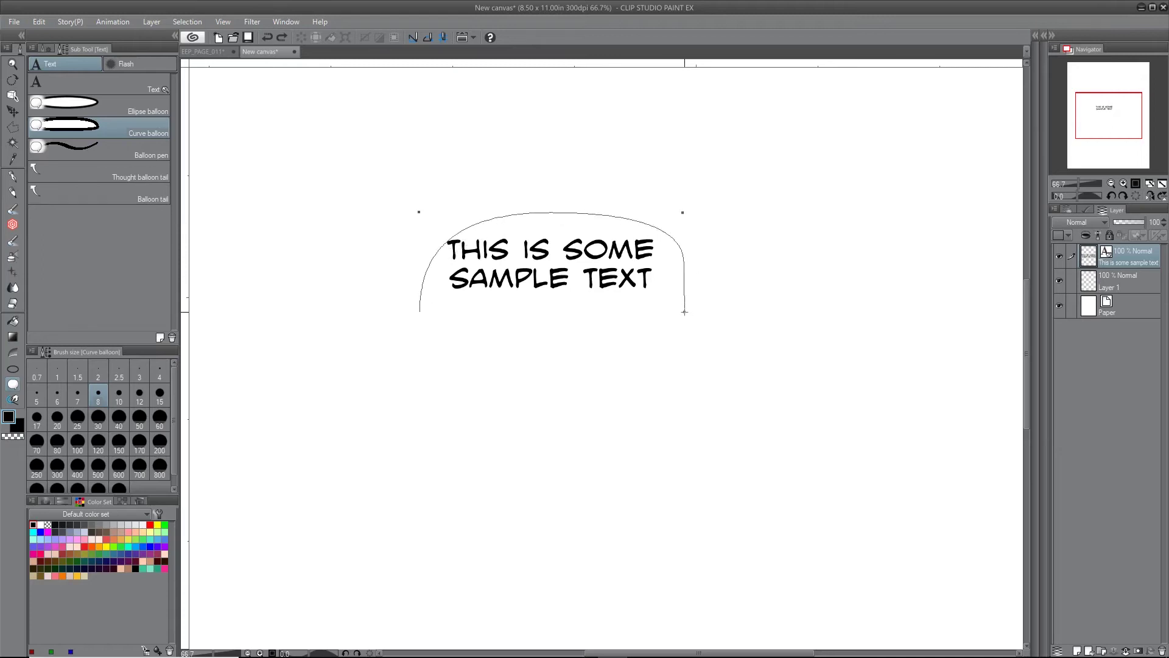
double_click(422, 312)
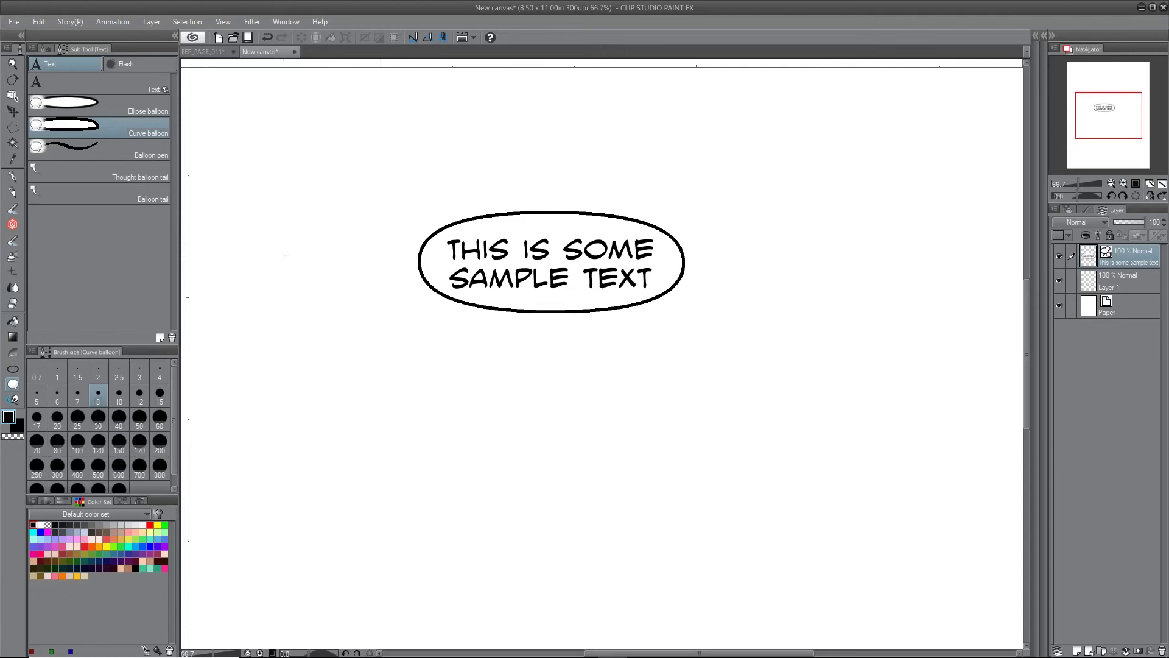
Test a Straight line balloon tail toward the lower left, then undo it.
left_click(95, 196)
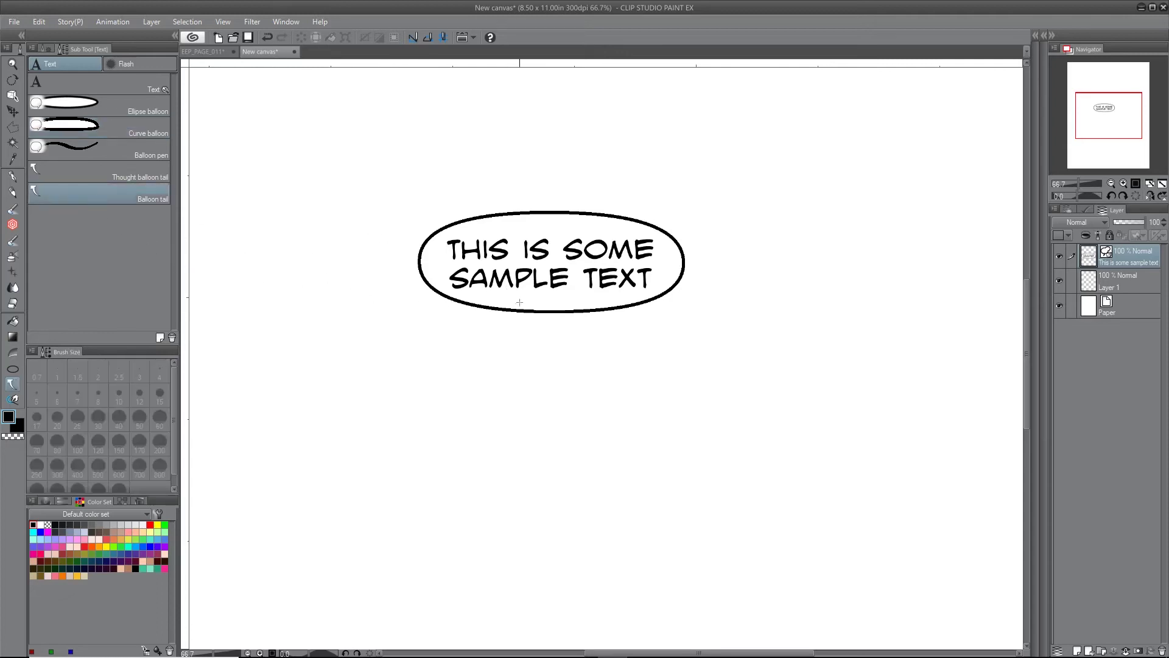
left_click(40, 48)
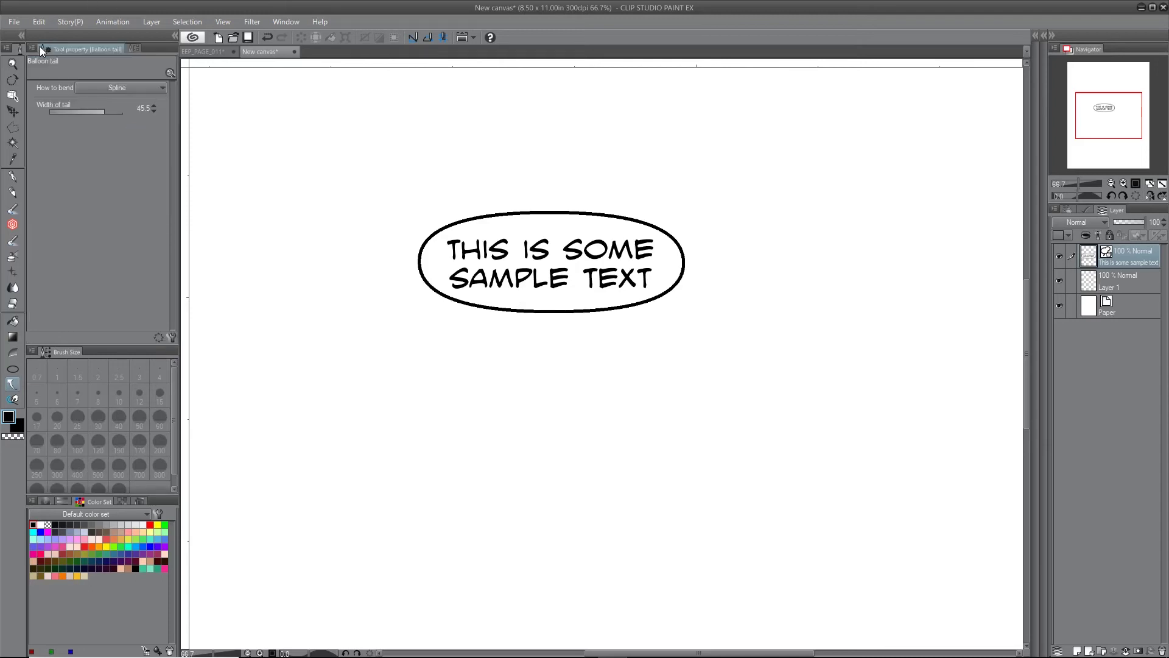
left_click(109, 83)
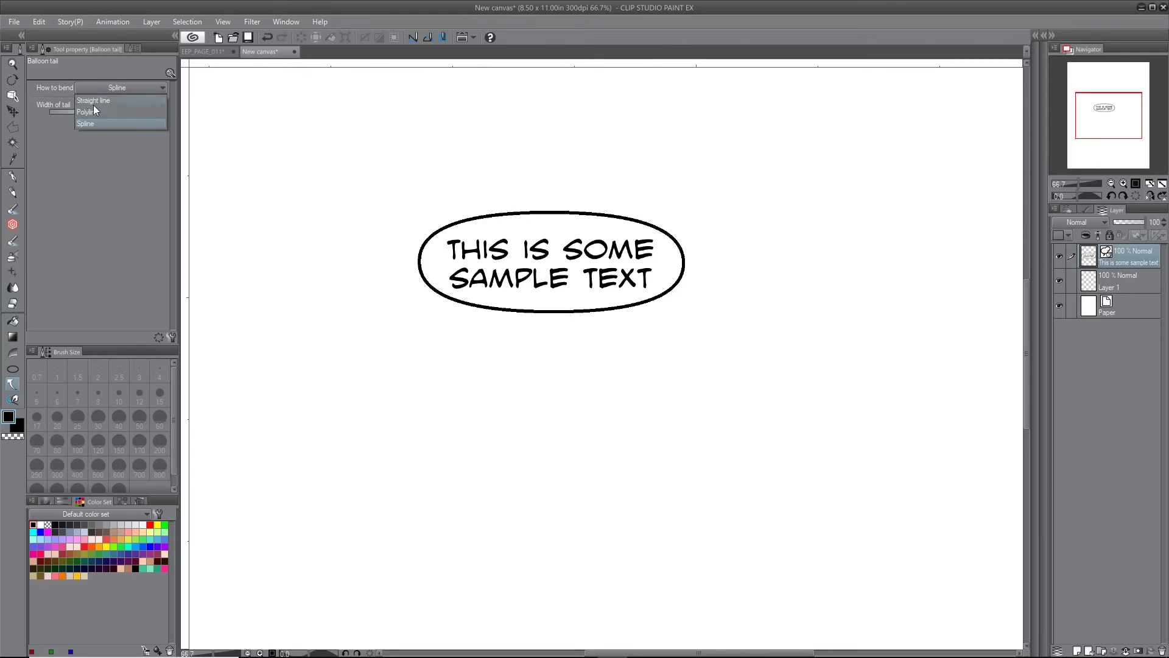
left_click(93, 100)
left_click_drag(480, 297, 433, 343)
mouse_move(612, 650)
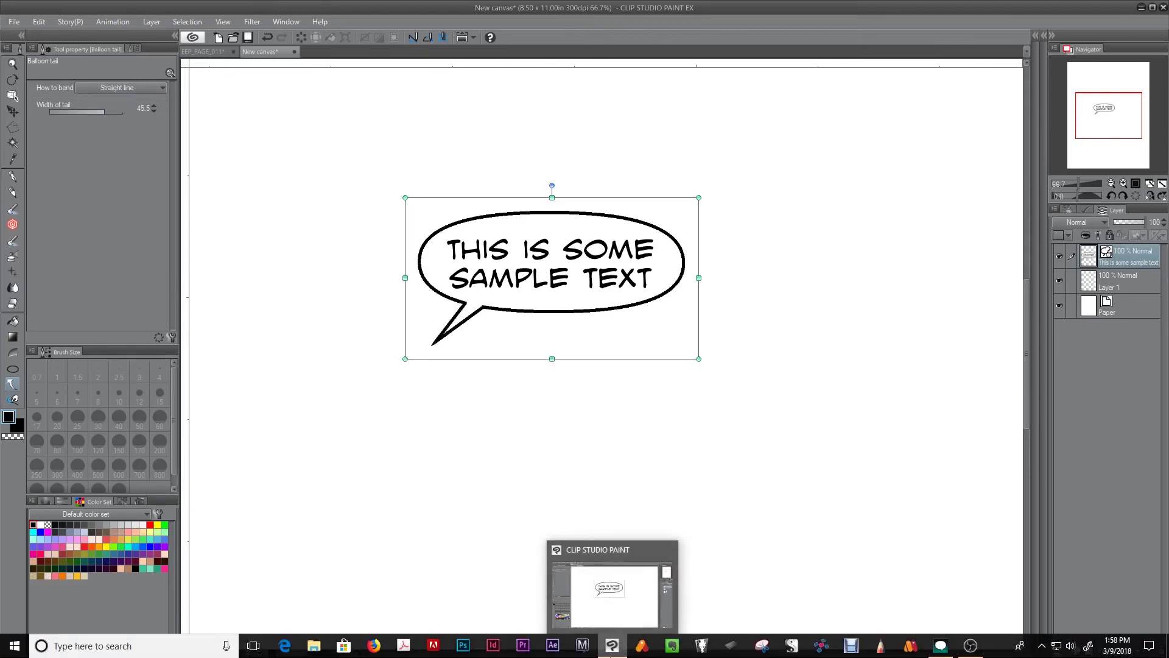
key("ctrl+z")
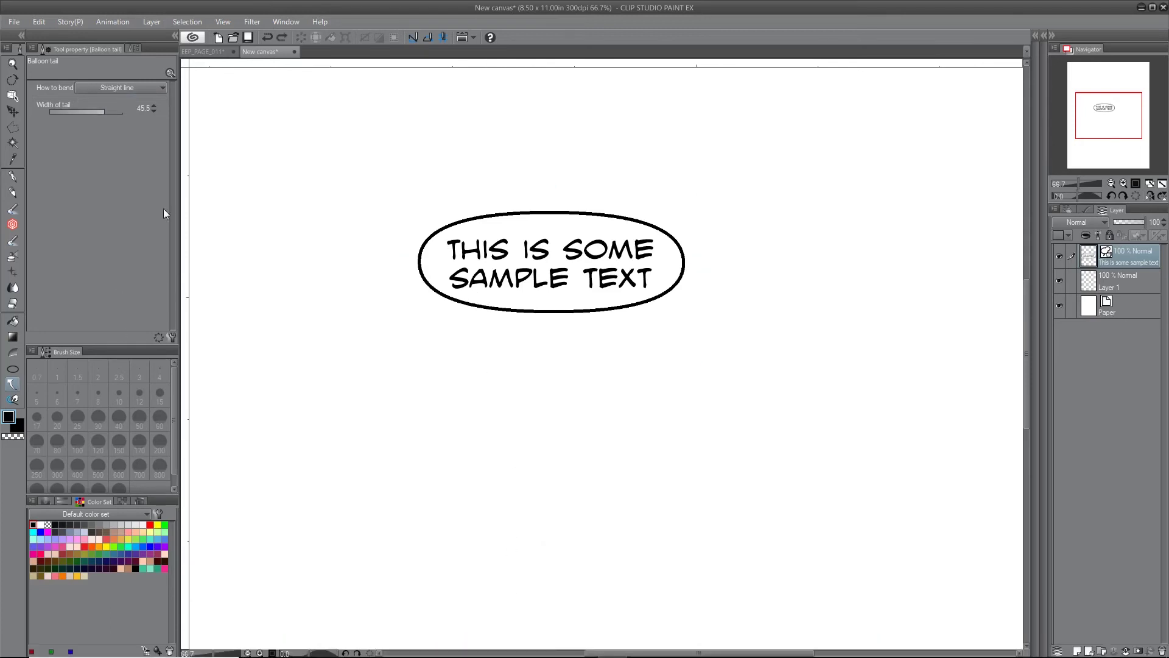
Switch tails to Polyline and test an angular tail, then undo it.
left_click(122, 90)
left_click(120, 112)
left_click(518, 305)
left_click(458, 369)
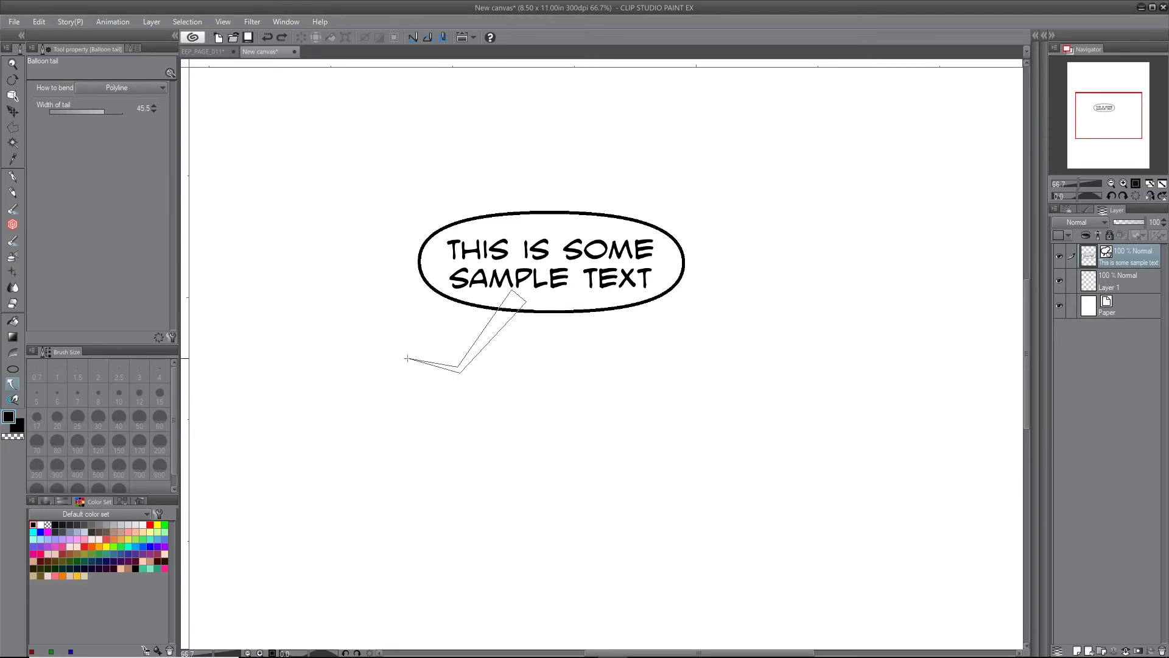
double_click(358, 352)
key("ctrl+z")
Try another bent Polyline tail, undo it, and set How to bend to Spline.
left_click(522, 301)
left_click(478, 368)
left_click(403, 347)
double_click(421, 311)
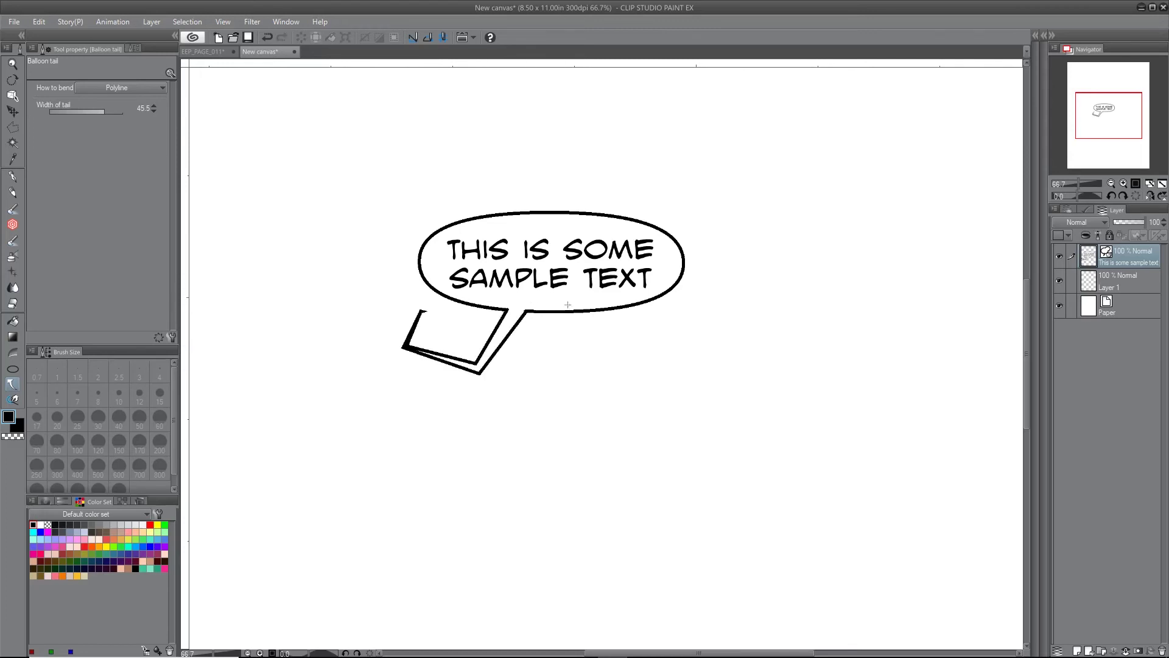
left_click(590, 326)
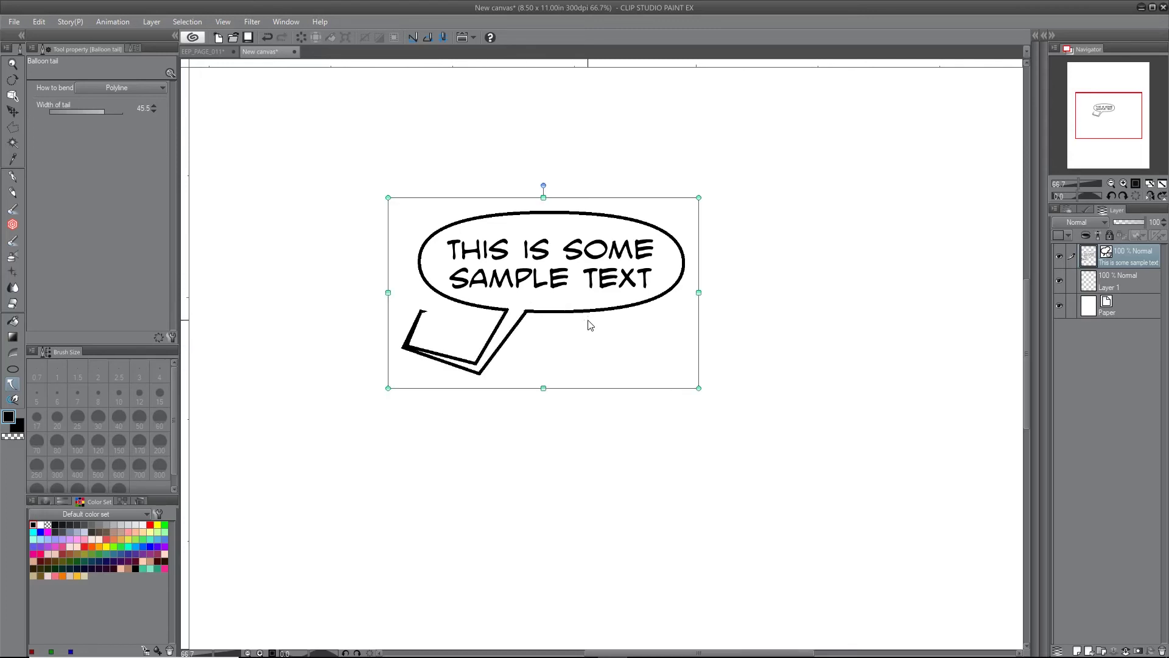
key("ctrl+z")
left_click(107, 89)
left_click(113, 126)
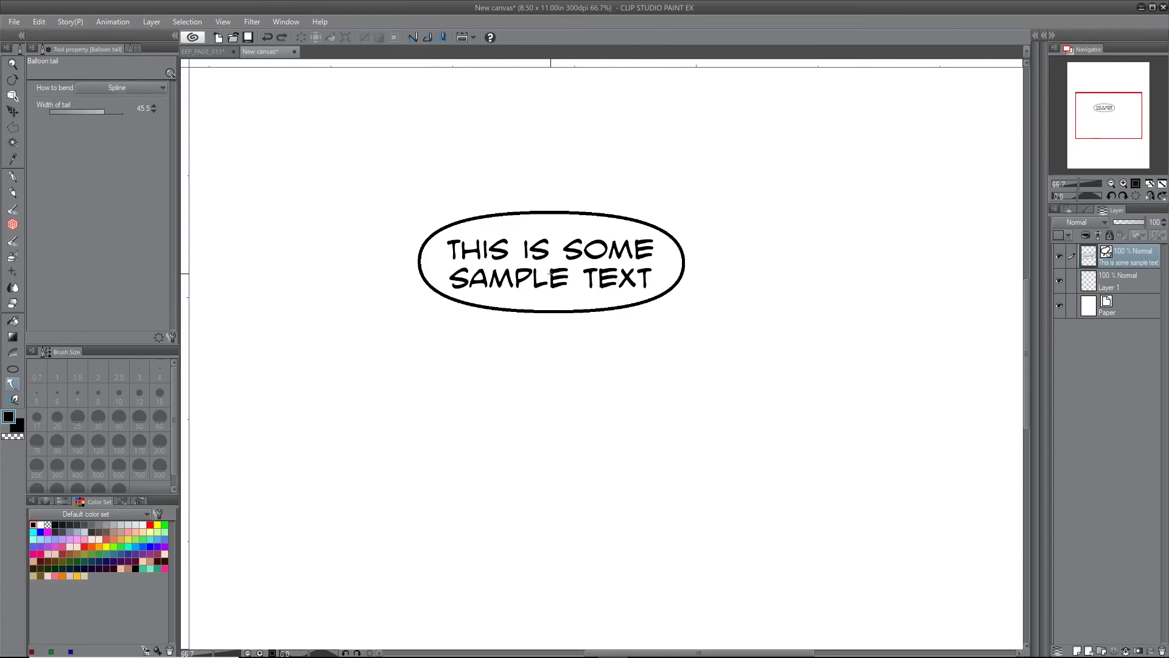
Draw a spline tail from the oval balloon's bottom sweeping down-left, redoing it until the curve looks right.
left_click(523, 296)
left_click(515, 347)
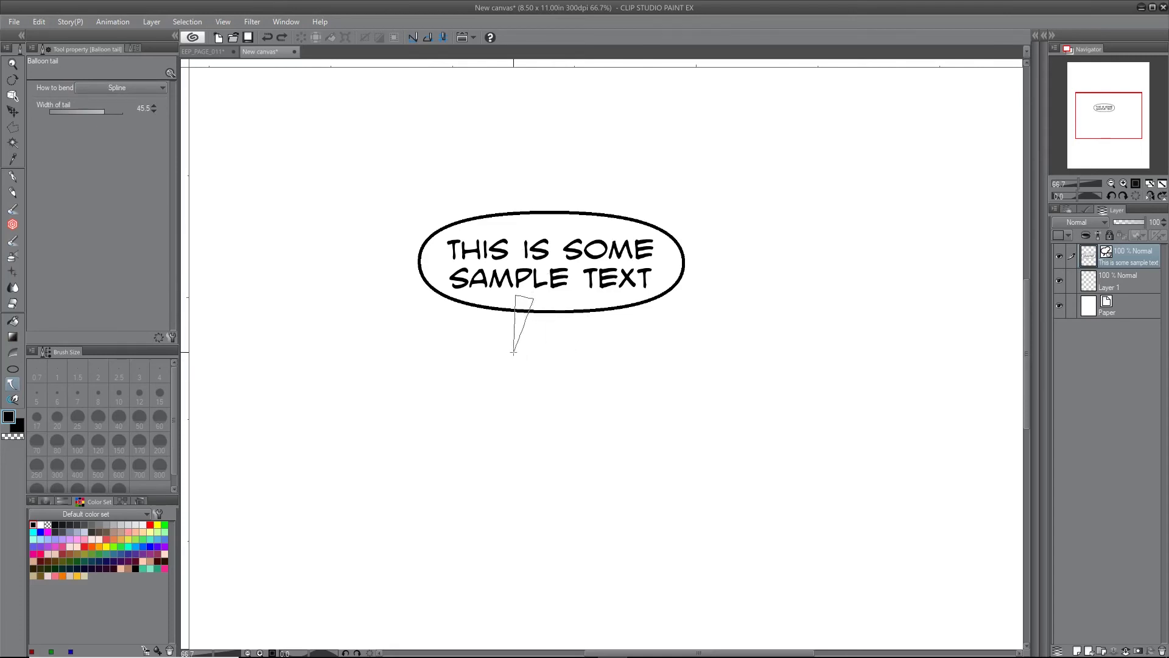
double_click(456, 380)
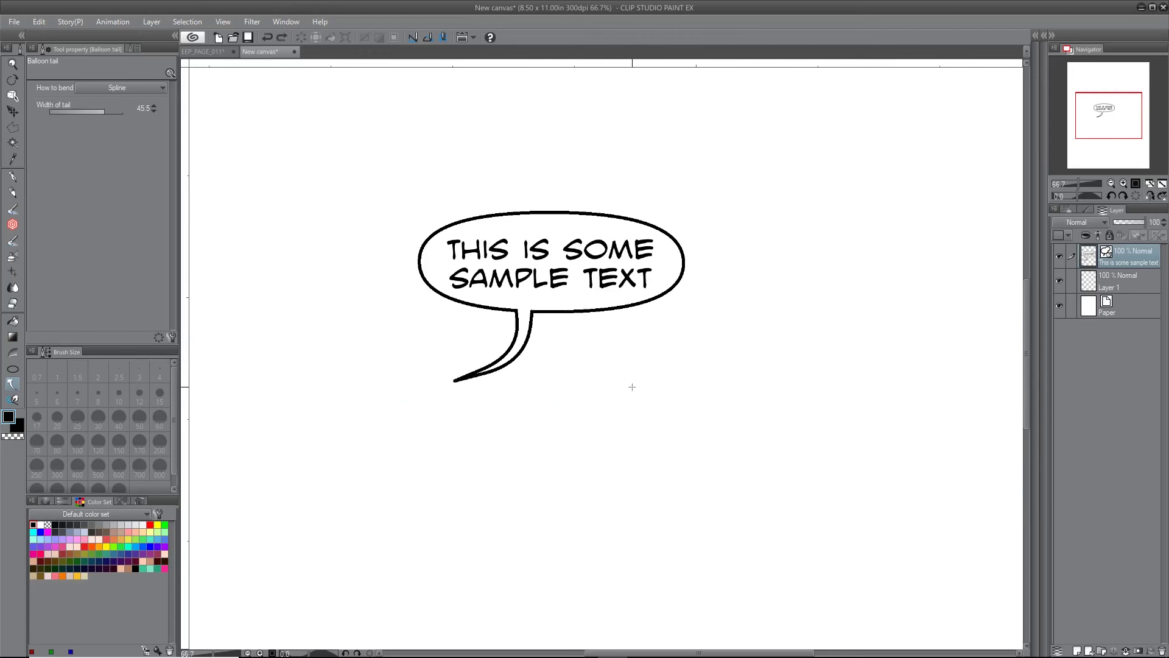
key("ctrl+z")
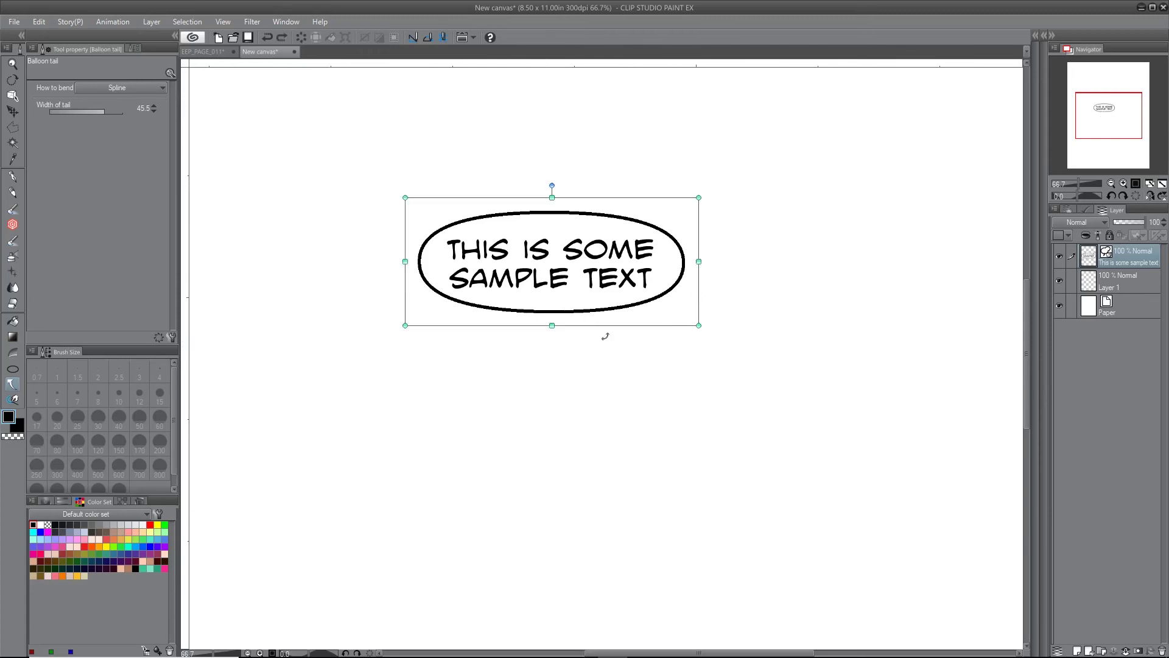
left_click_drag(584, 304, 607, 352)
key("ctrl+z")
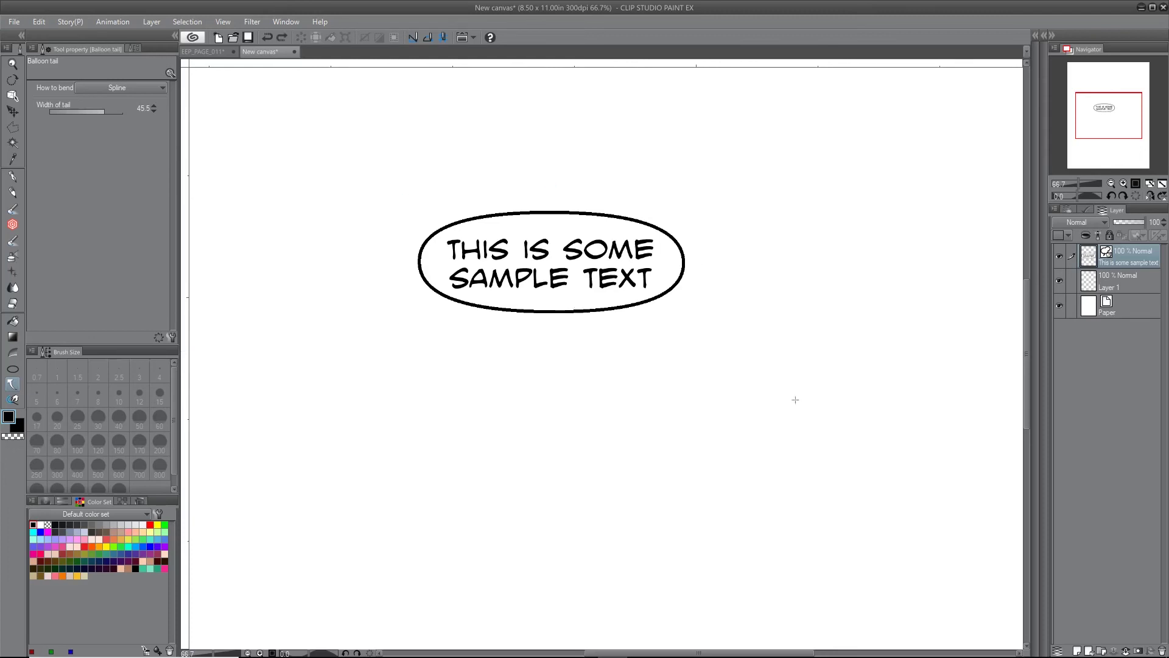
left_click_drag(564, 304, 515, 398)
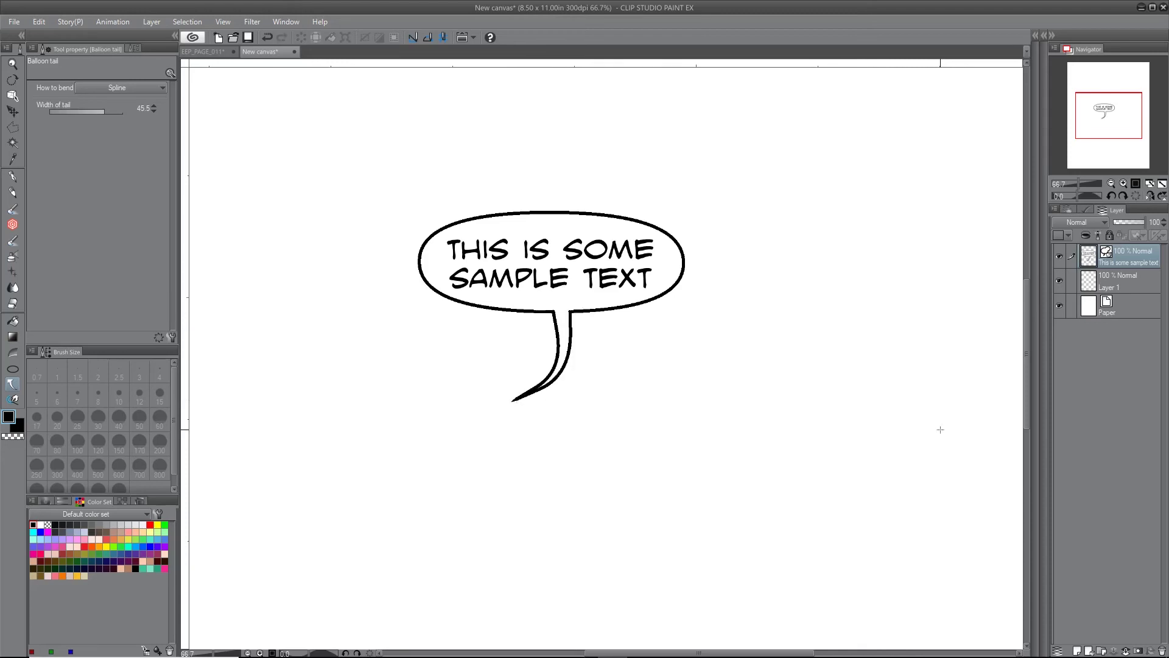